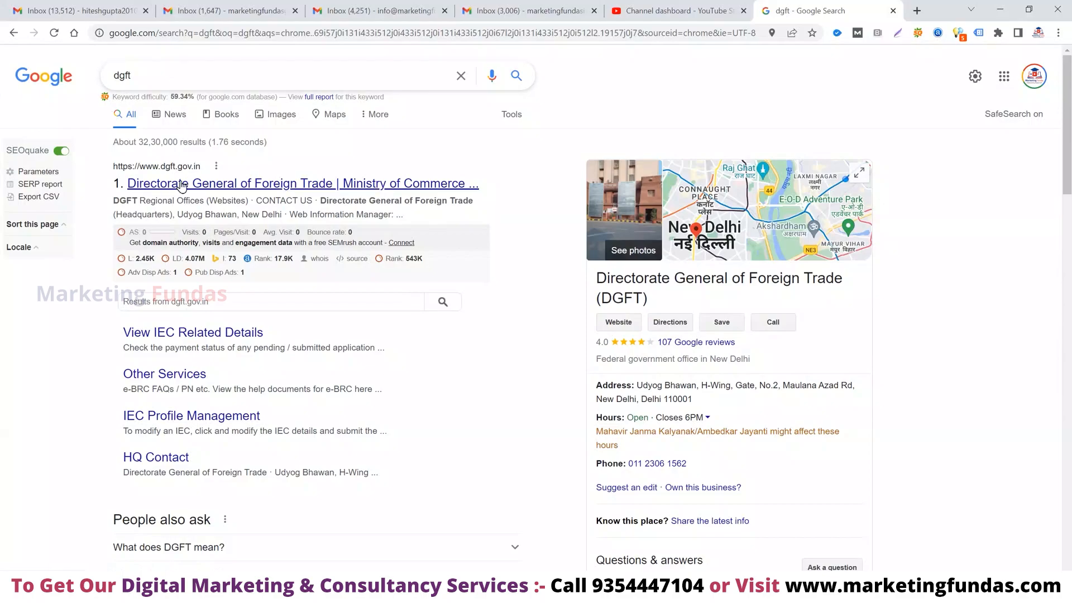
# - Open the 'Directorate General of Foreign Trade | Ministry of Commerce' result from Google Search
pyautogui.click(298, 188)
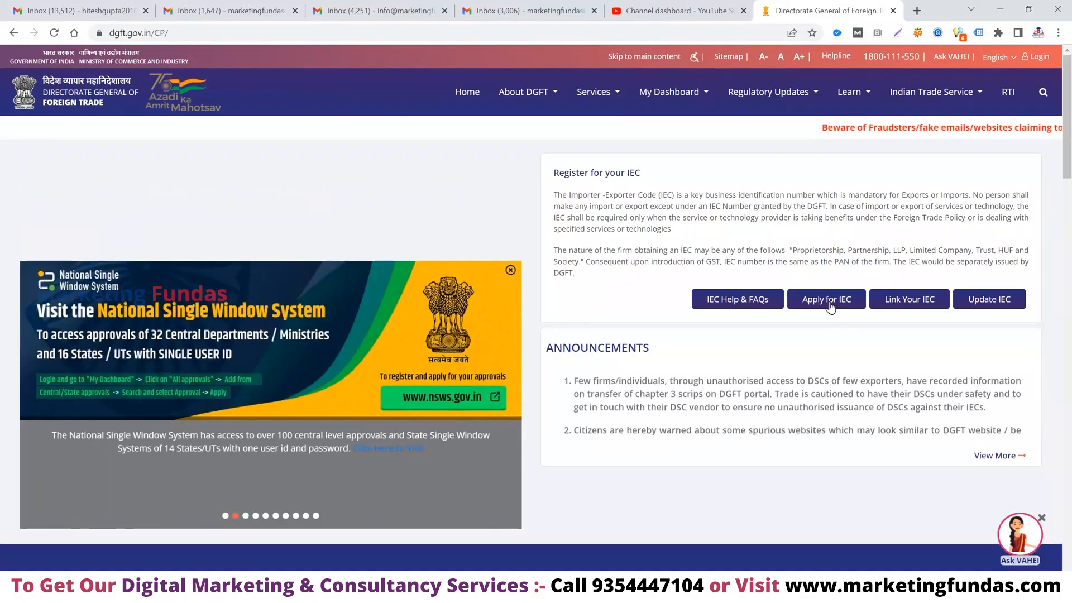
# - Open the IEC registration form with Apply for IEC on the DGFT home page
pyautogui.click(828, 303)
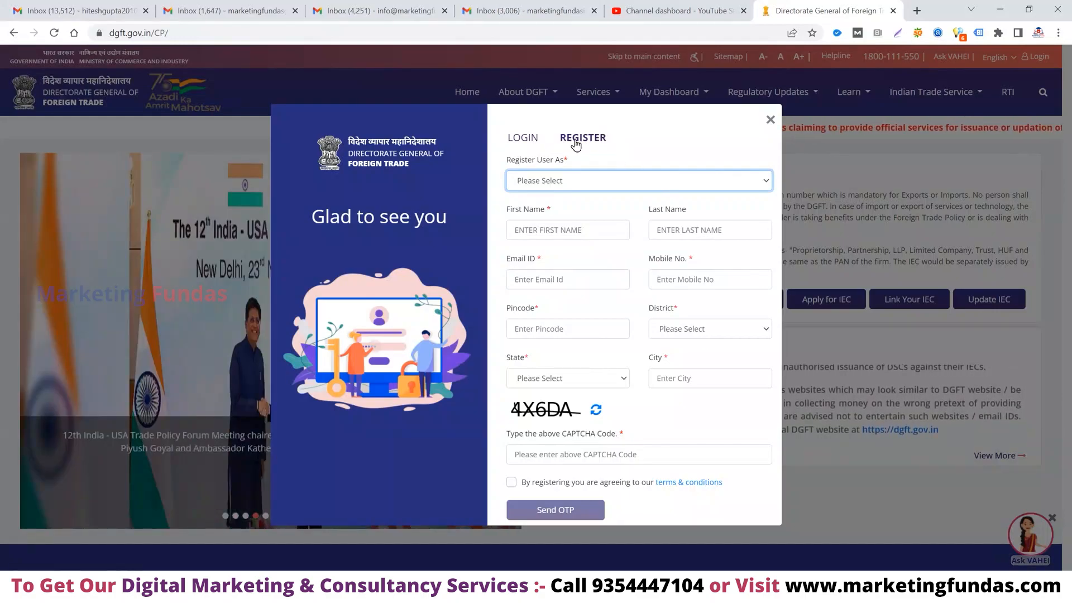
# - Register the user as Importer/Exporter and enter the applicant's first and last name
pyautogui.click(708, 180)
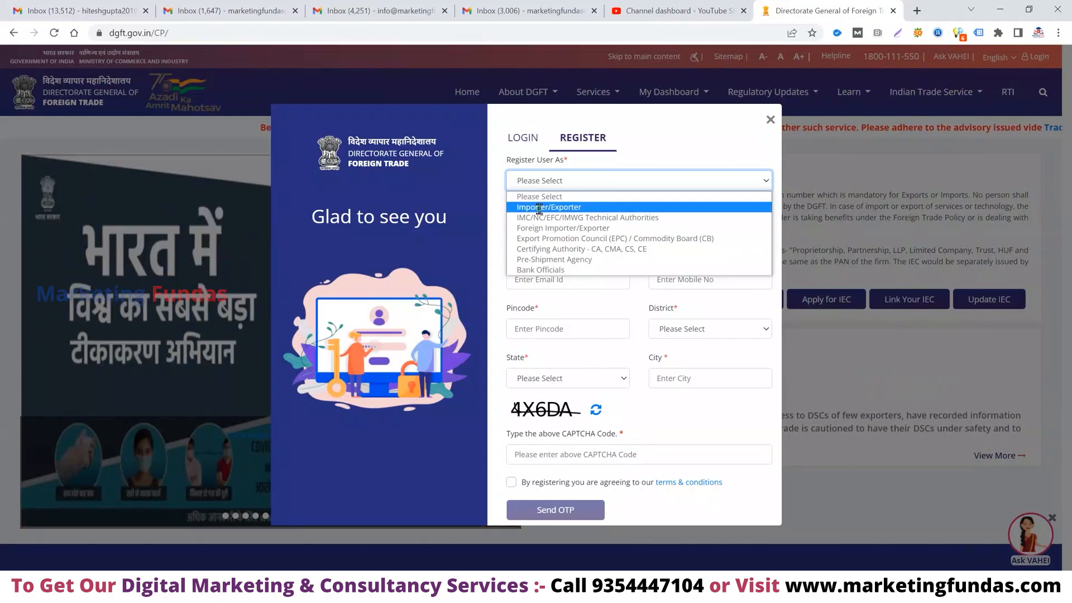
pyautogui.click(540, 208)
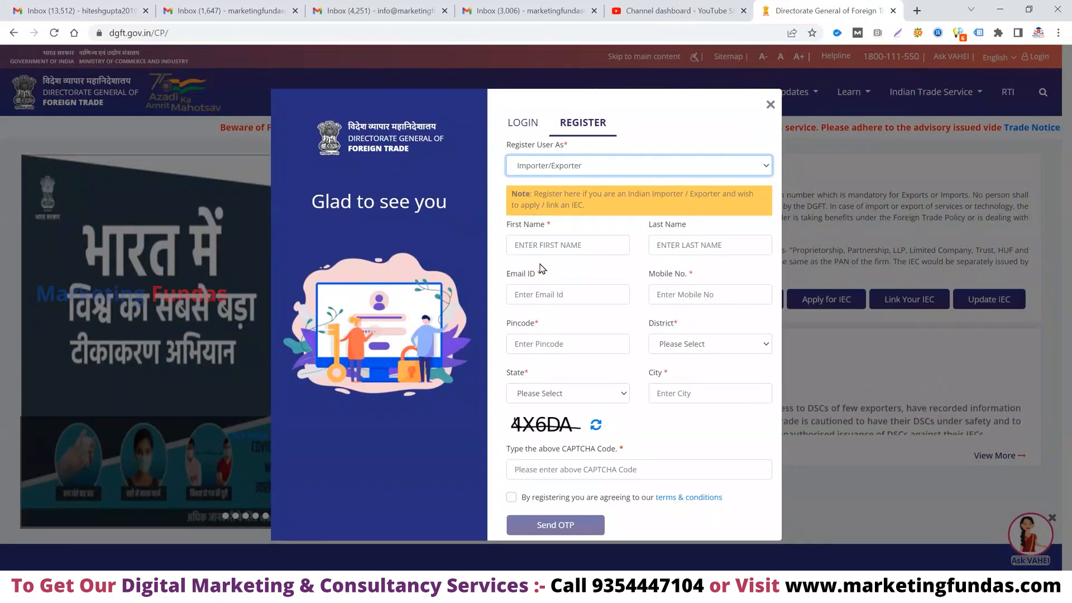
pyautogui.click(572, 244)
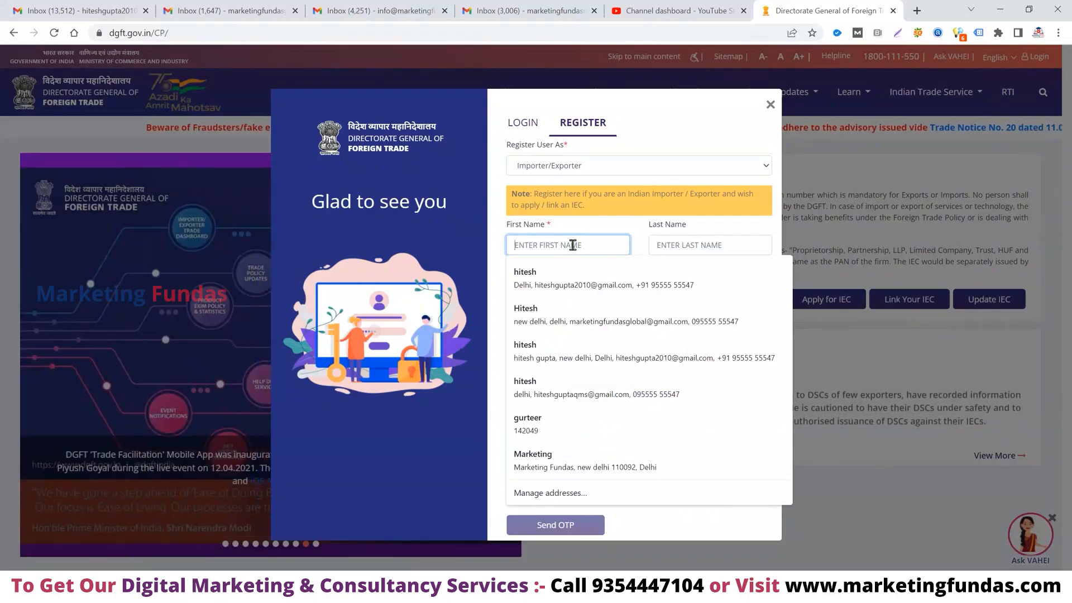
pyautogui.press('Tab')
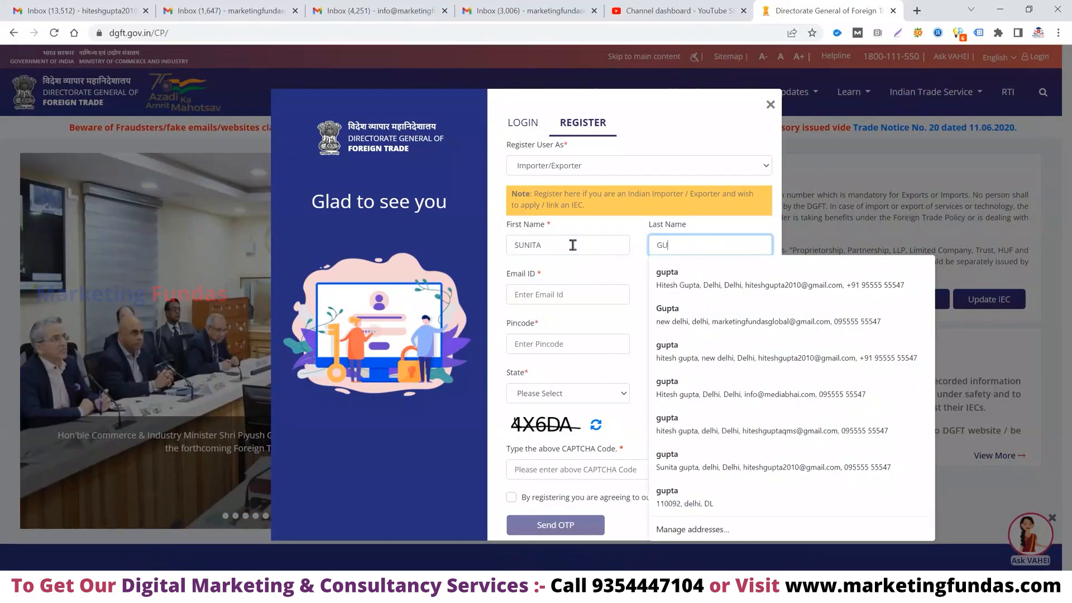
# - Fill the e-mail, mobile and Delhi address details from a saved autofill entry
pyautogui.click(580, 294)
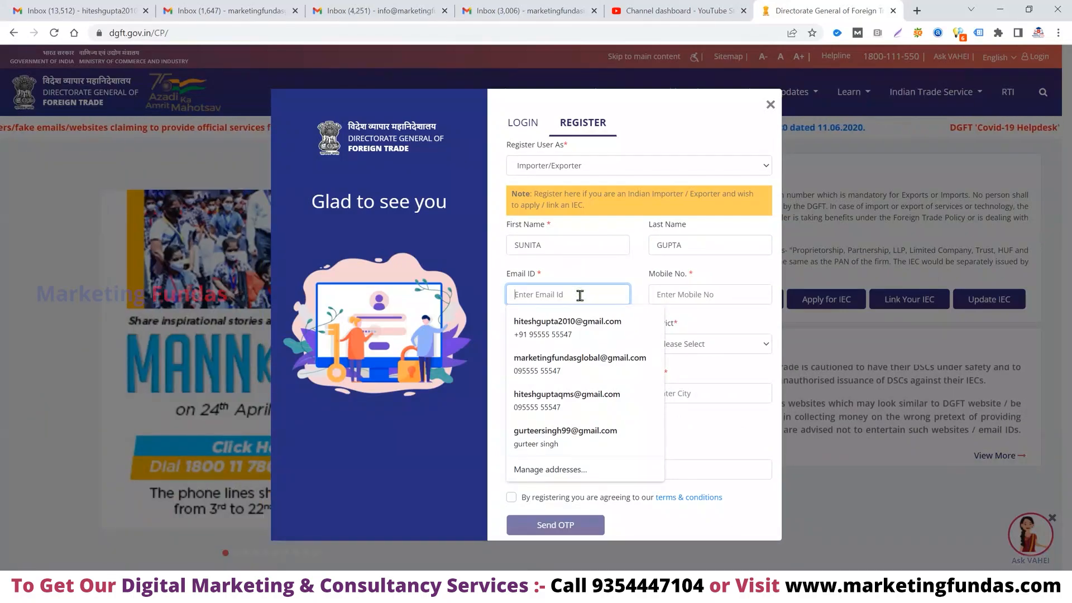
pyautogui.click(579, 329)
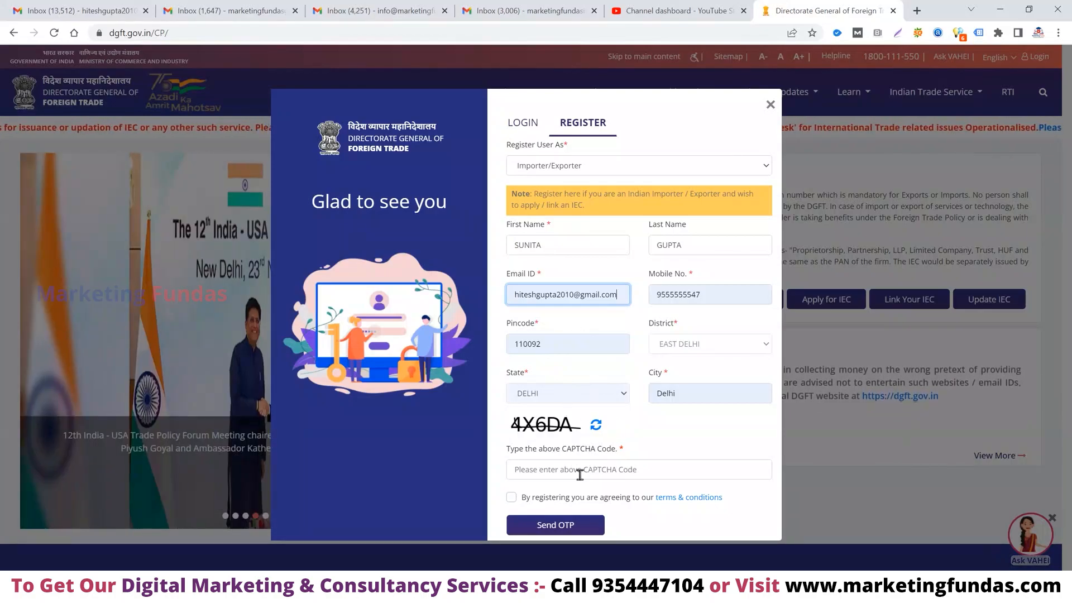
pyautogui.click(554, 471)
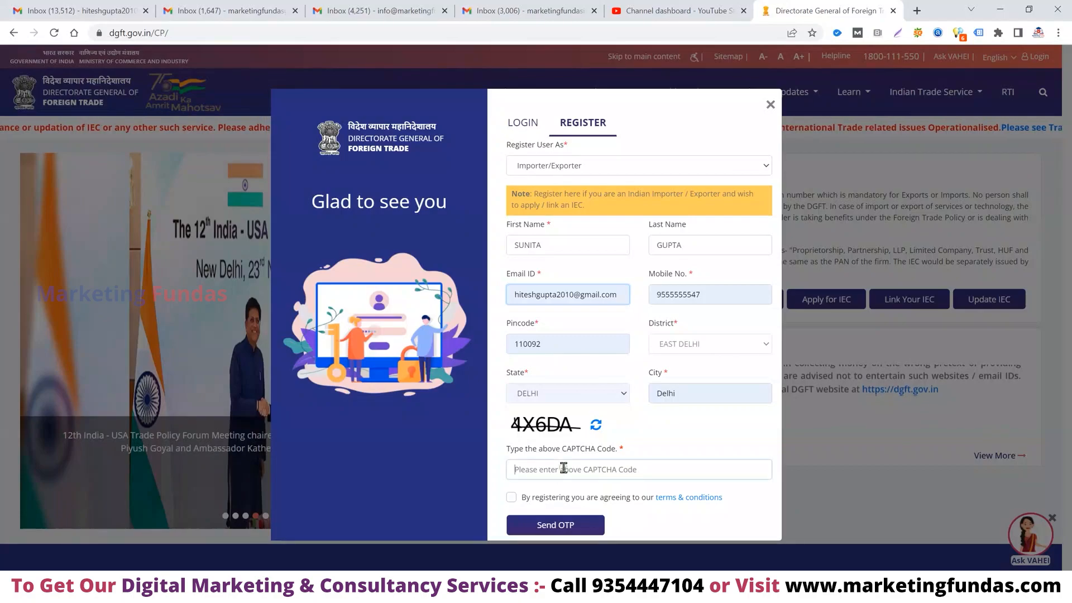
# - Type and correct the displayed CAPTCHA, tick terms and conditions, and send the OTPs
pyautogui.write('4')
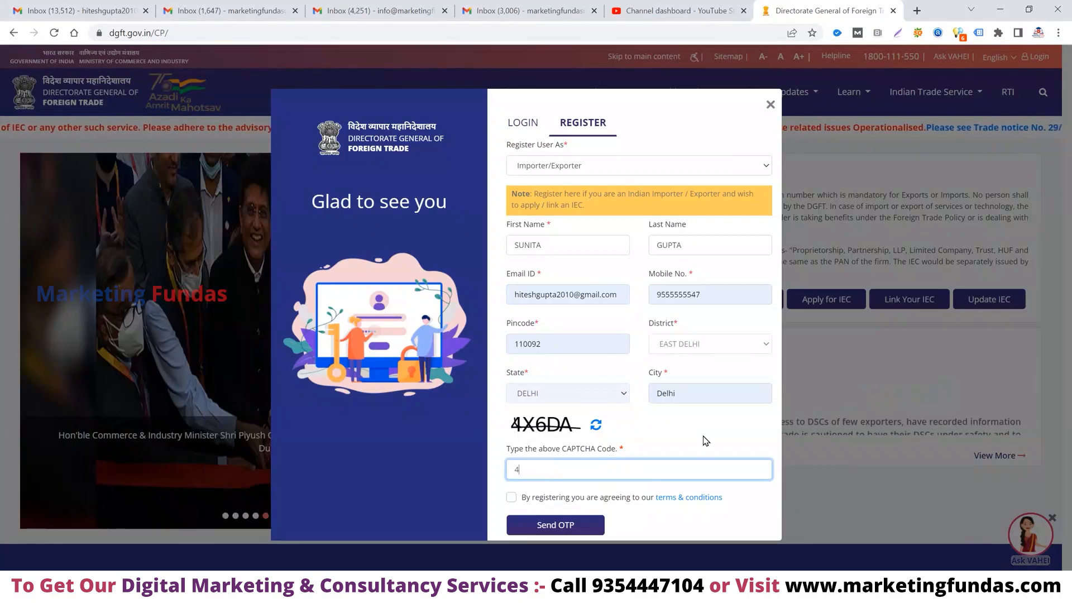
pyautogui.write('x6dA')
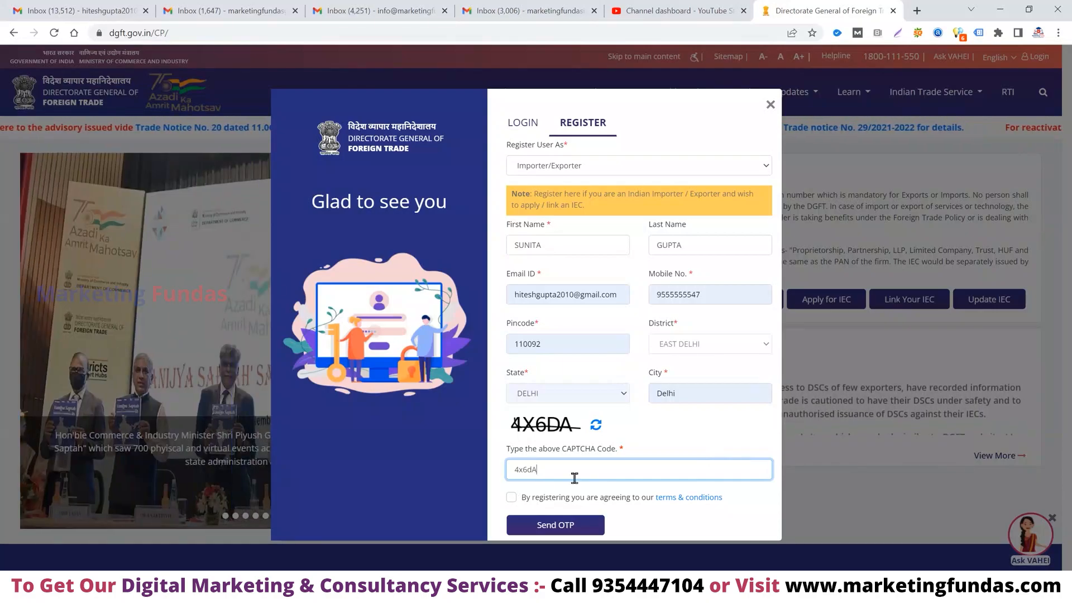
pyautogui.press('BackSpace')
pyautogui.press('BackSpace')
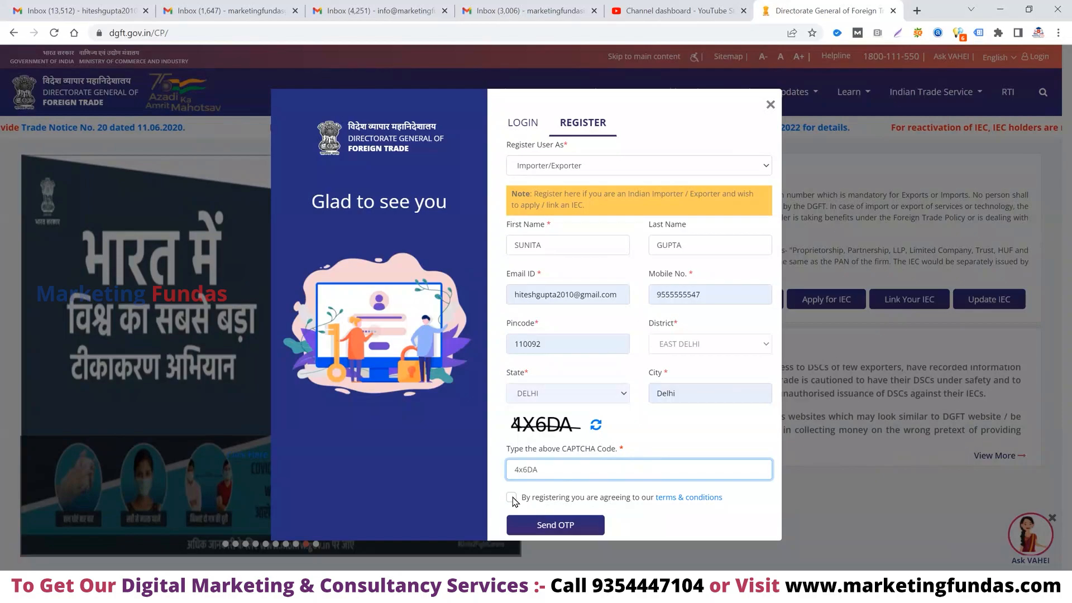
pyautogui.click(523, 470)
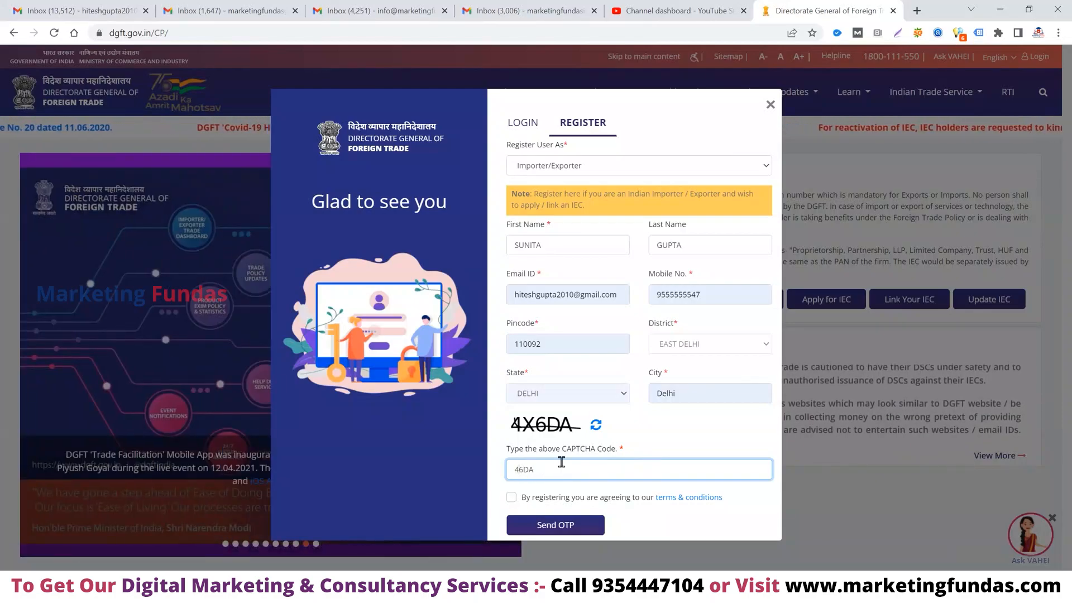
pyautogui.click(511, 497)
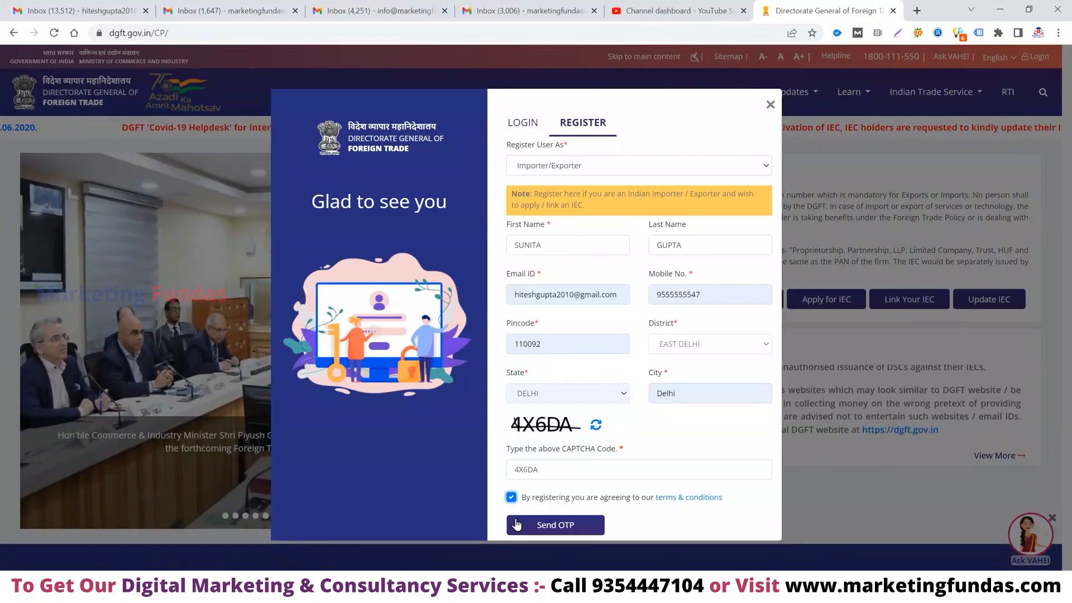
pyautogui.click(560, 525)
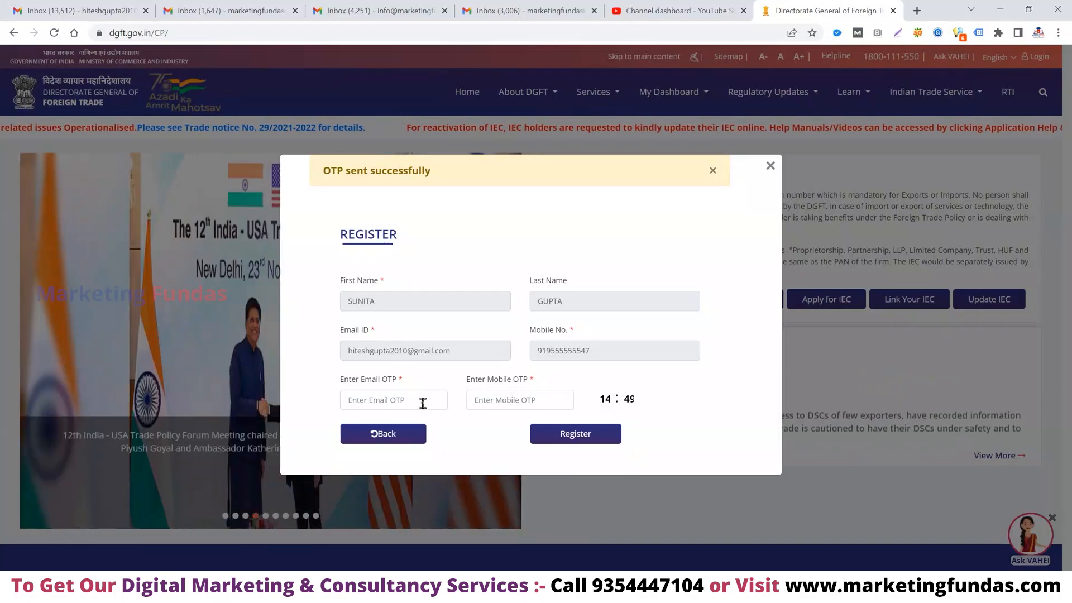
# - Enter the e-mail and mobile OTPs and submit Register, which rejects them as incorrect
pyautogui.click(422, 402)
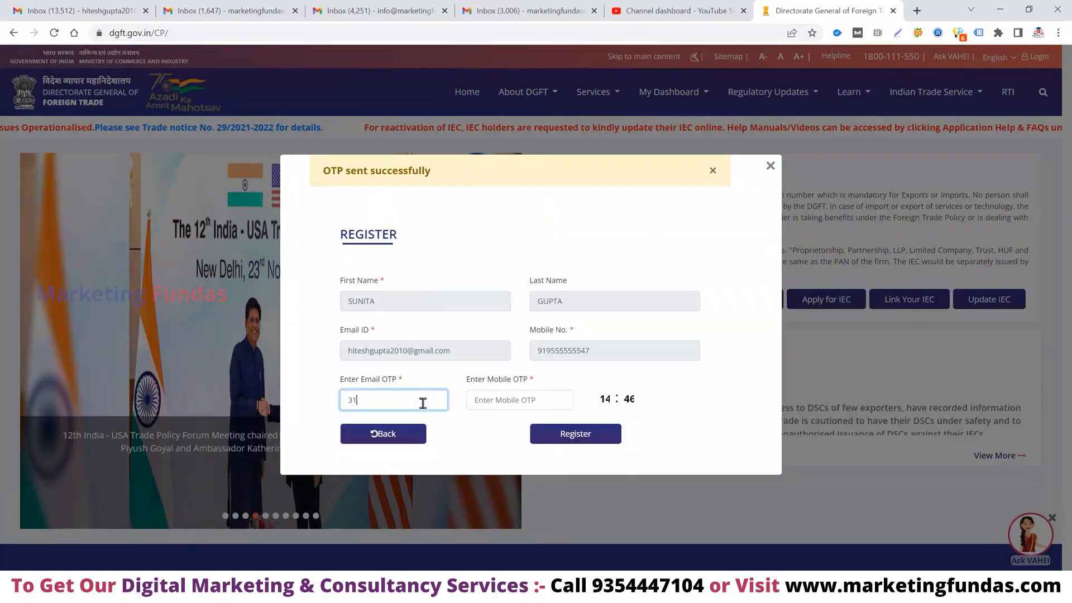
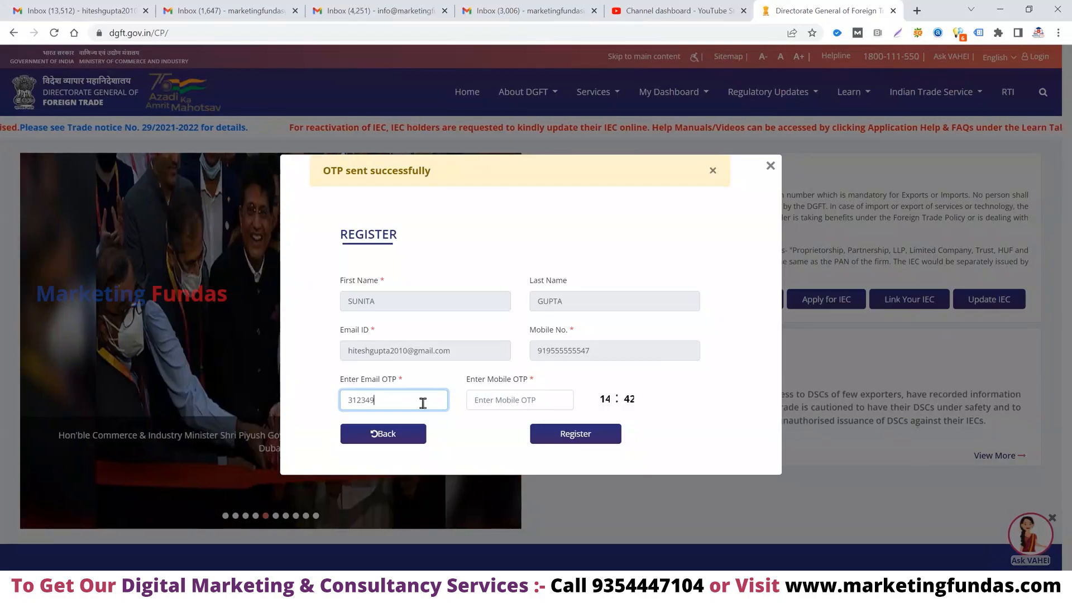
pyautogui.press('Tab')
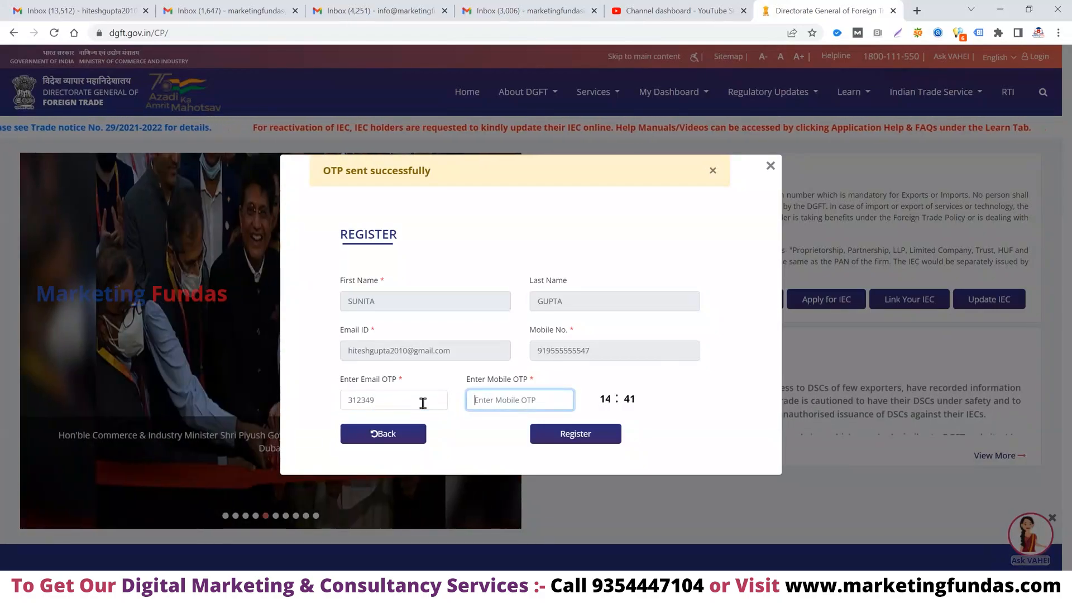
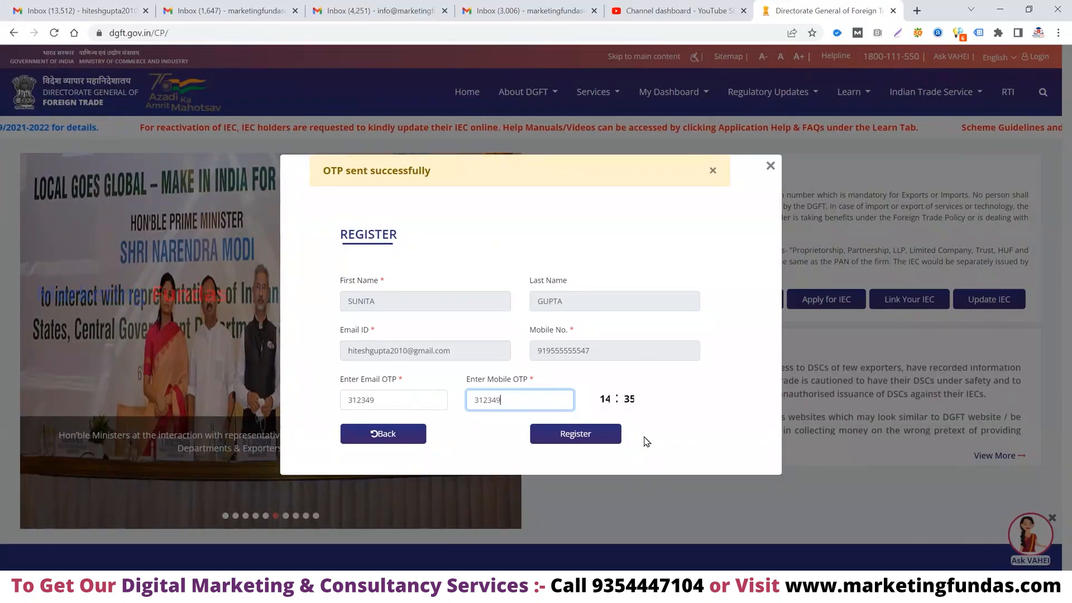
pyautogui.click(581, 440)
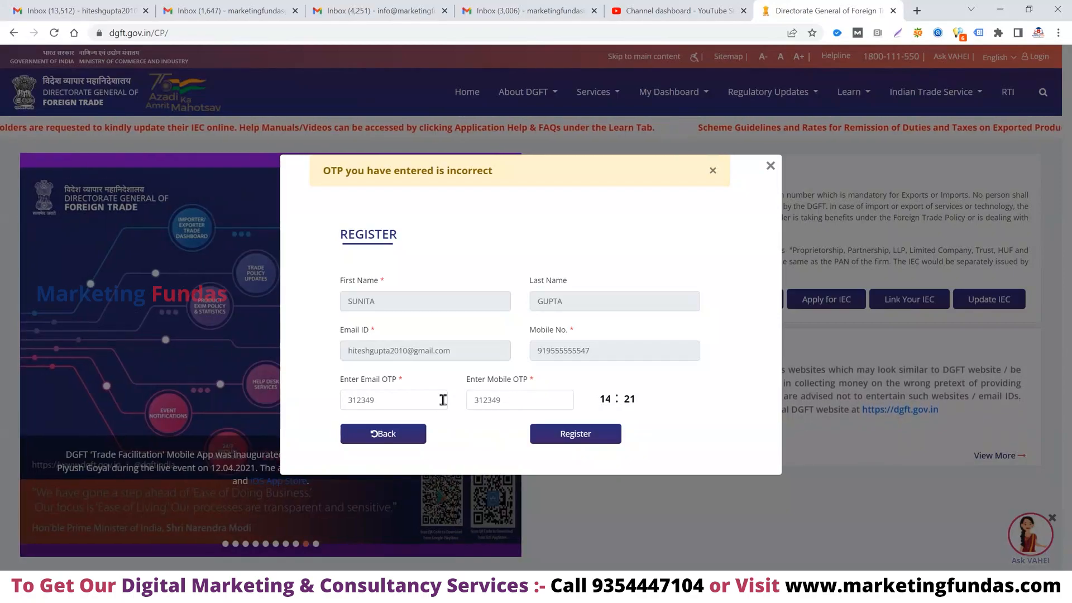
pyautogui.click(433, 397)
# - Re-enter the correct e-mail OTP, complete registration, then open Gmail's Primary inbox
pyautogui.press('BackSpace')
pyautogui.press('BackSpace')
pyautogui.press('BackSpace')
pyautogui.press('BackSpace')
pyautogui.press('BackSpace')
pyautogui.press('BackSpace')
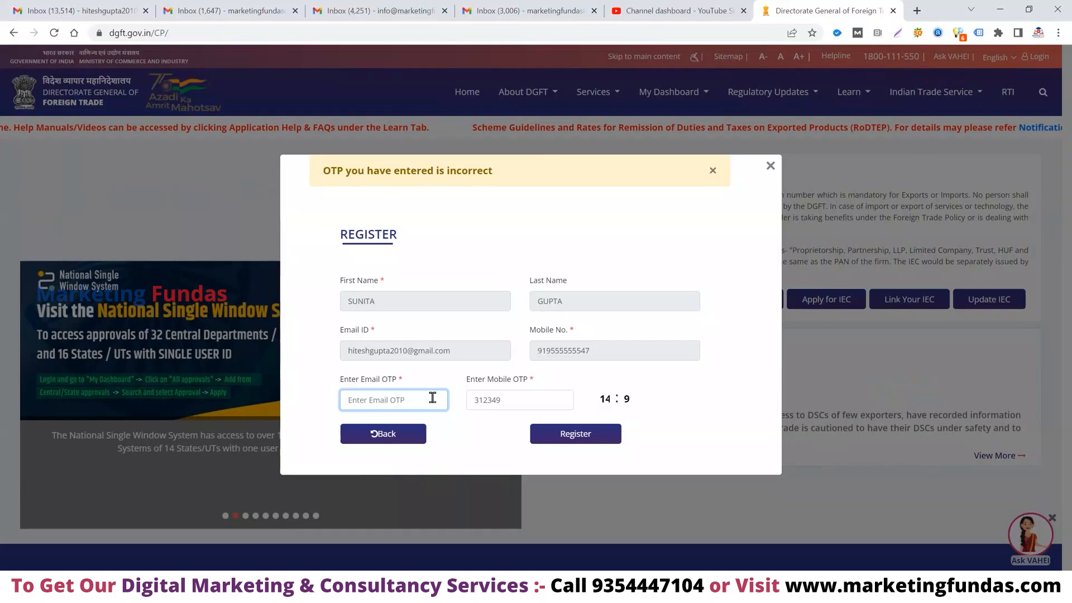
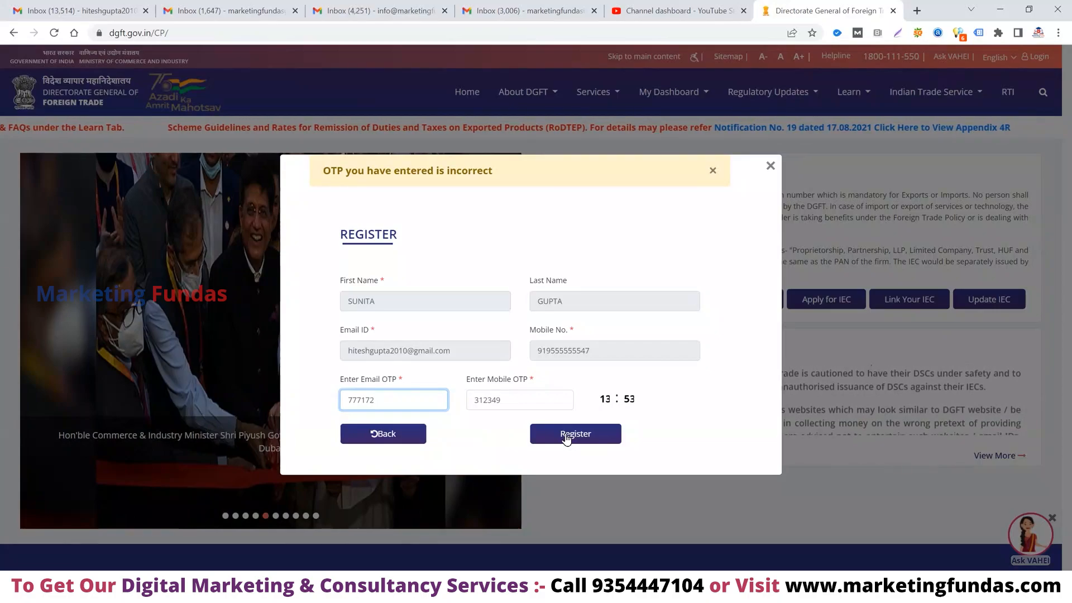
pyautogui.click(566, 438)
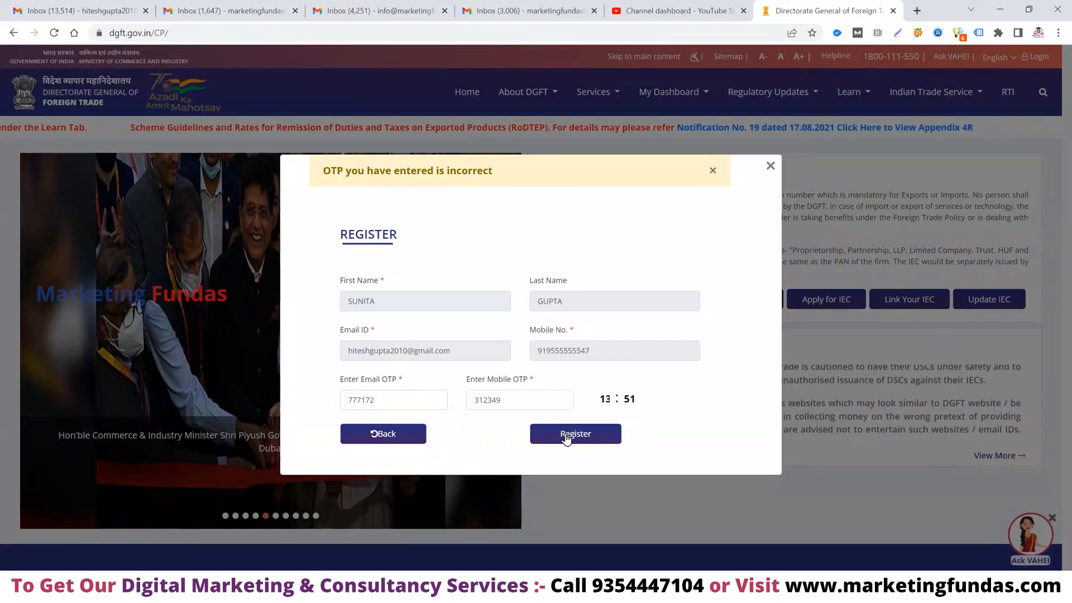
pyautogui.click(566, 438)
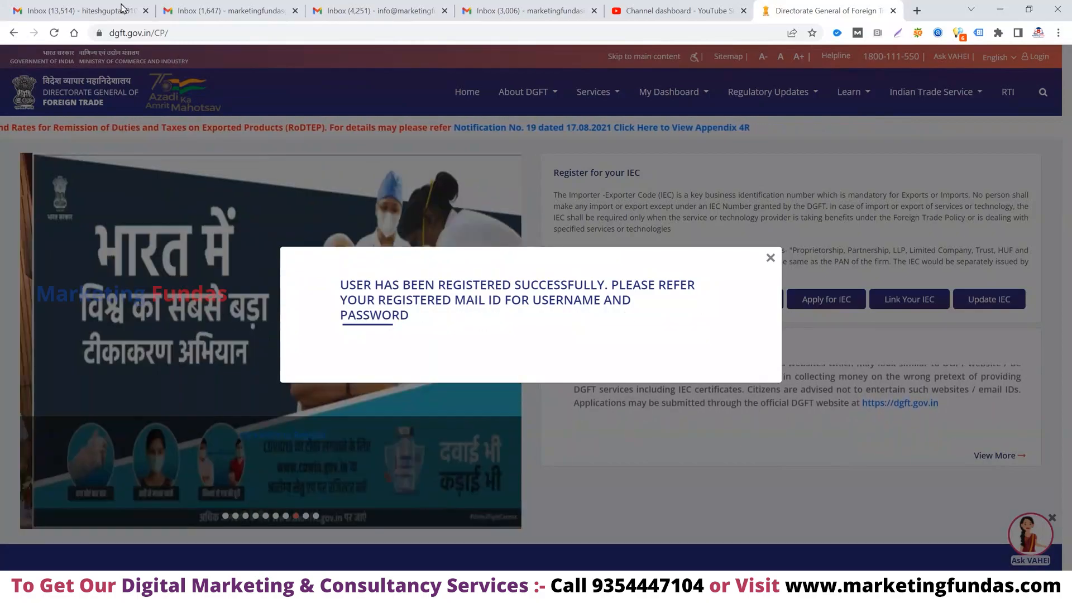
pyautogui.click(78, 11)
pyautogui.click(249, 133)
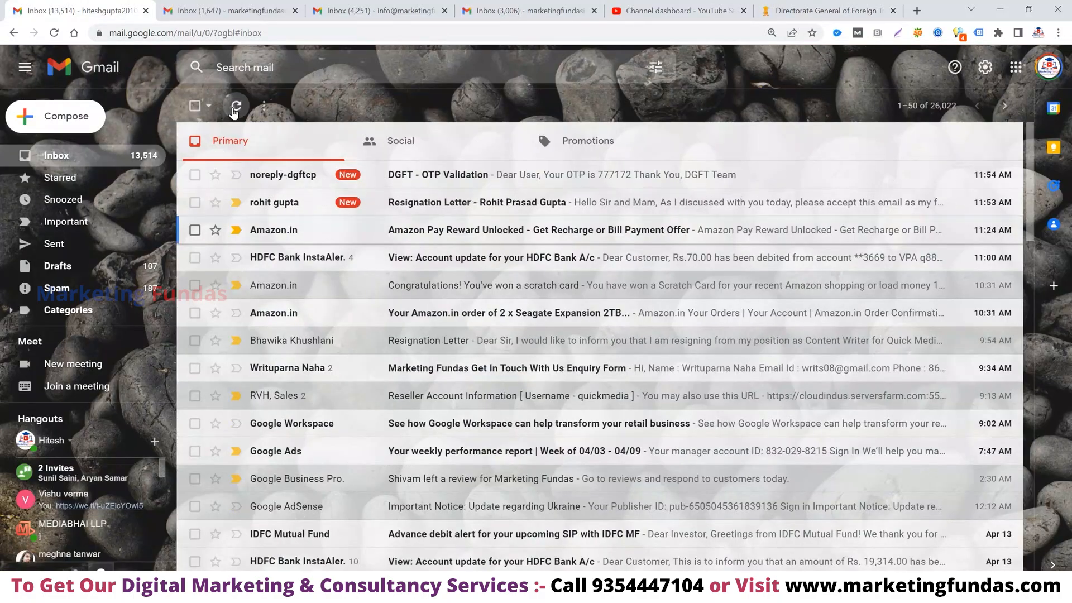
# - Refresh Gmail and read the 'Welcome to DGFT- Registration' e-mail with the login credentials
pyautogui.click(236, 107)
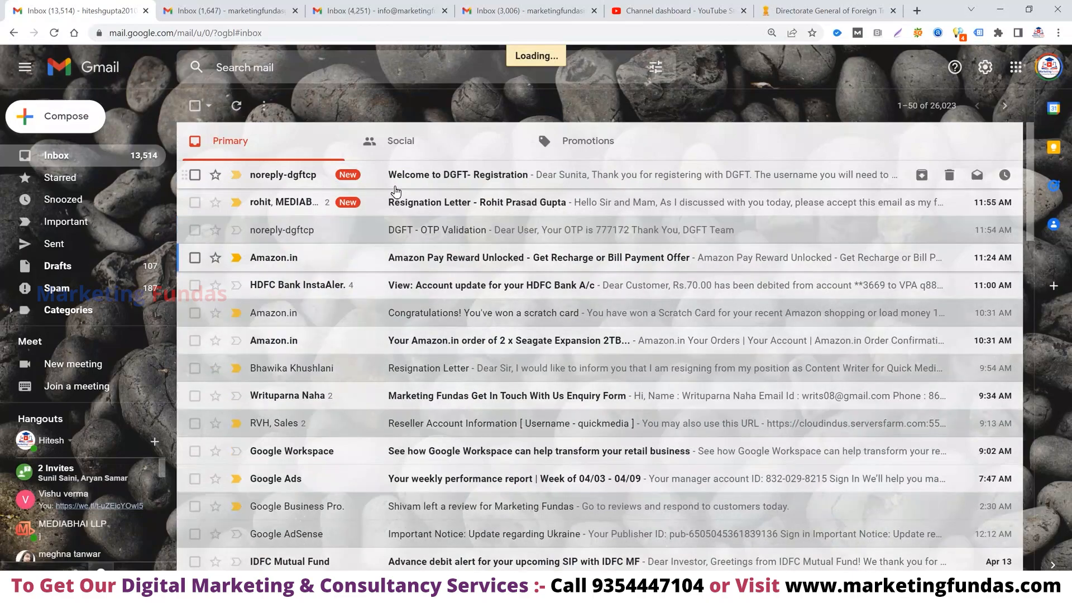
pyautogui.click(439, 181)
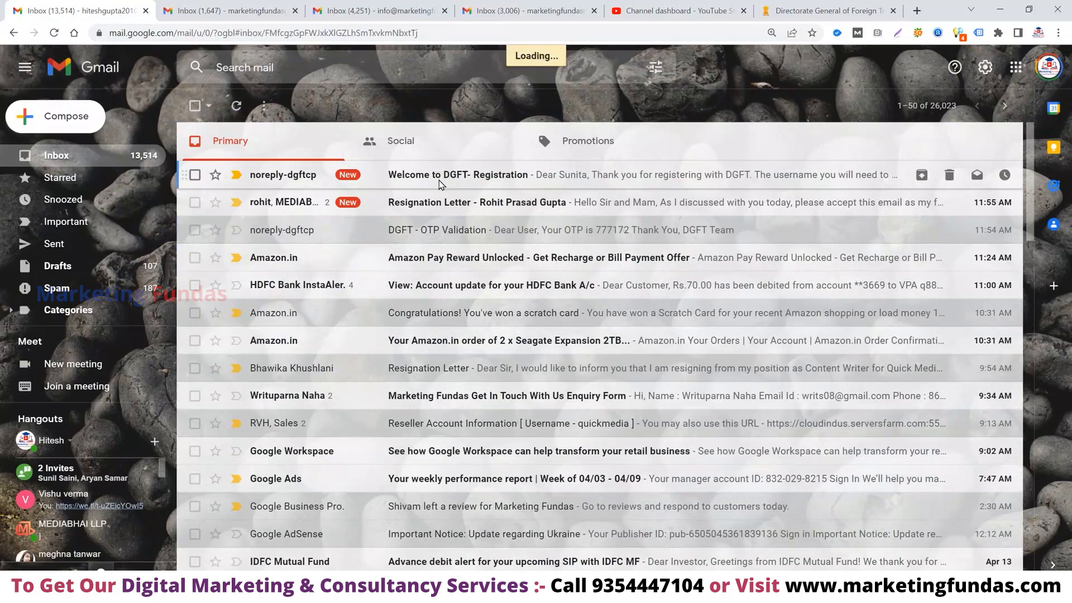
pyautogui.scroll(-2, 439, 264)
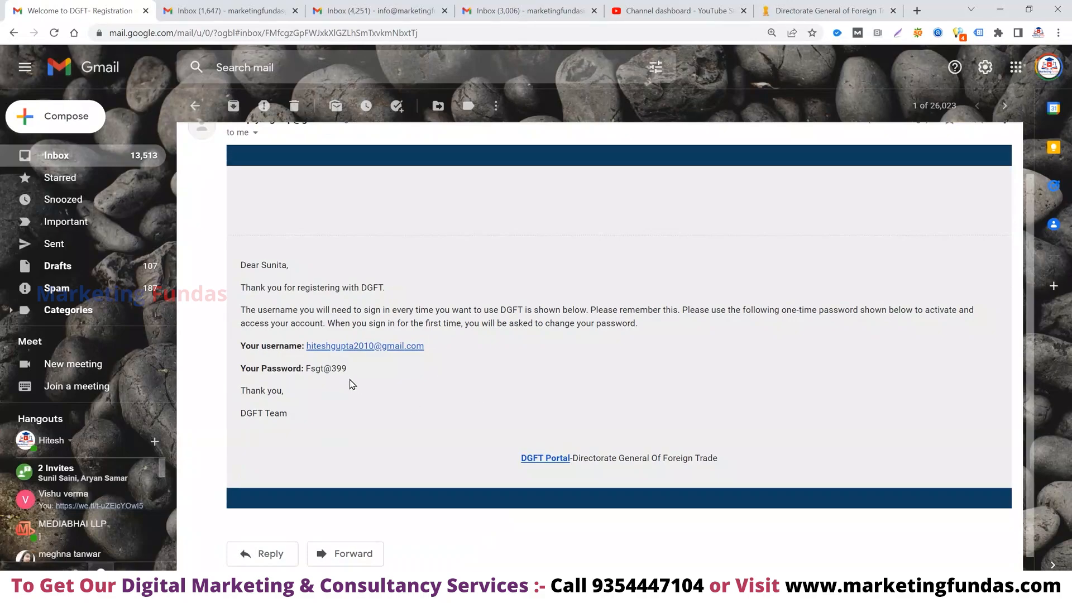
pyautogui.click(815, 12)
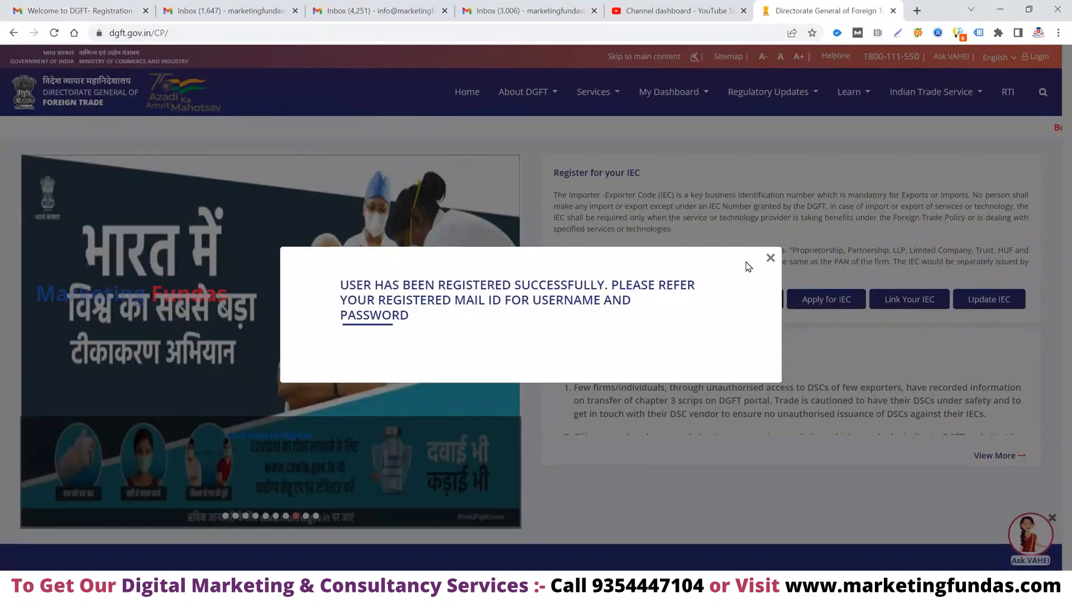
# - Close the registration success popup, choose Apply for IEC, and switch to the LOGIN tab
pyautogui.click(771, 257)
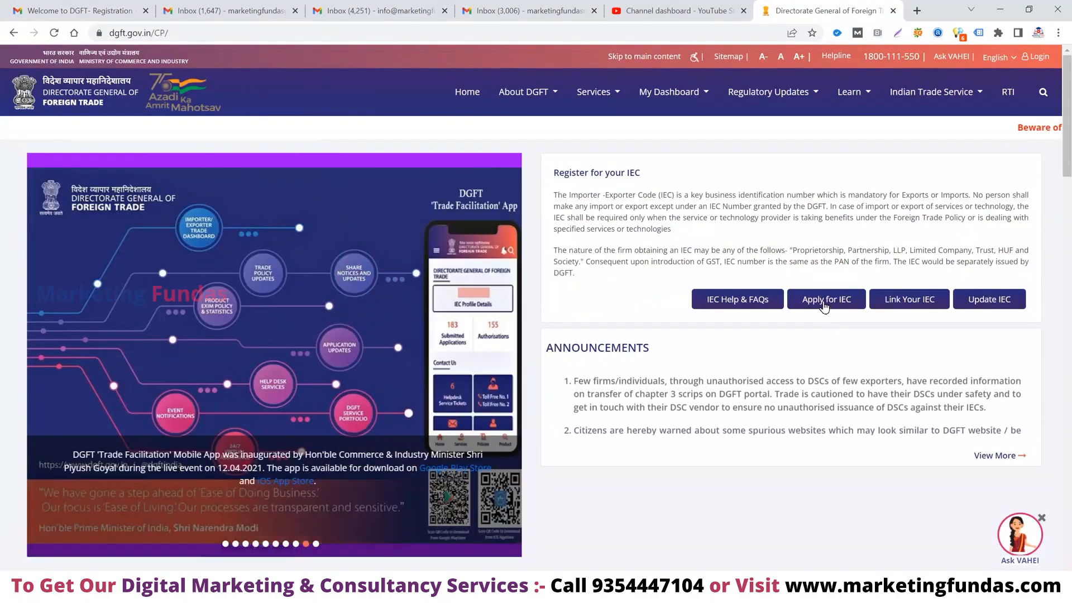
pyautogui.click(818, 299)
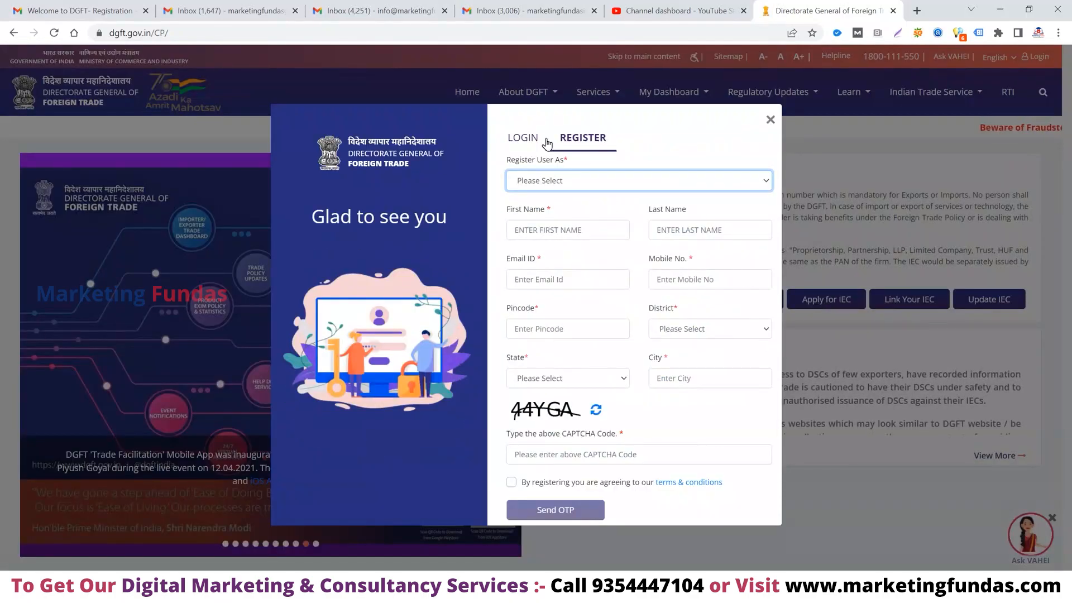
pyautogui.click(523, 138)
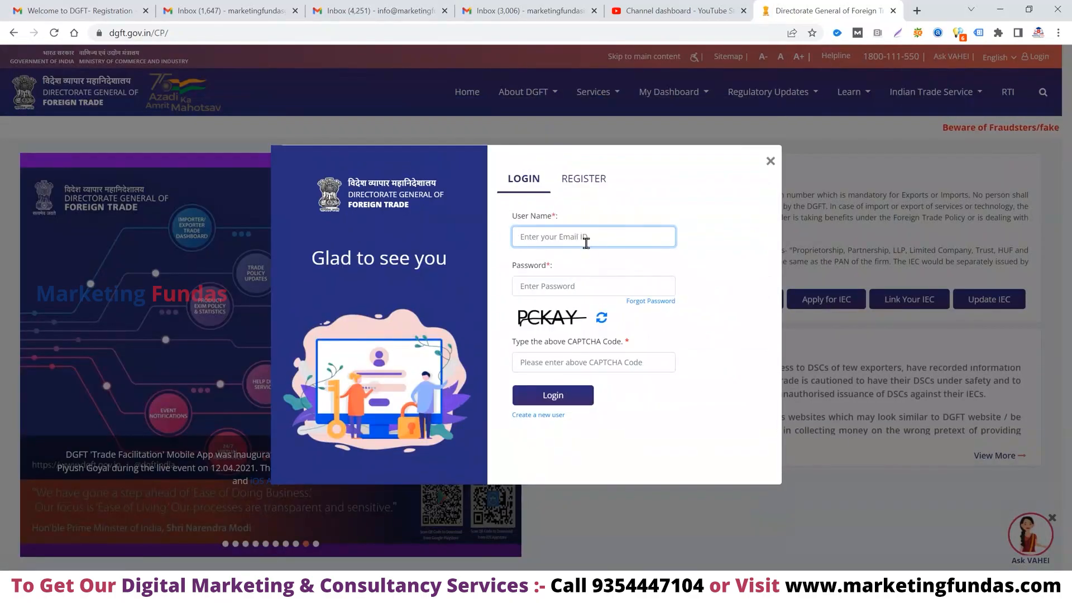
# - Paste the emailed username into User Name and select the password in the welcome e-mail
pyautogui.click(86, 11)
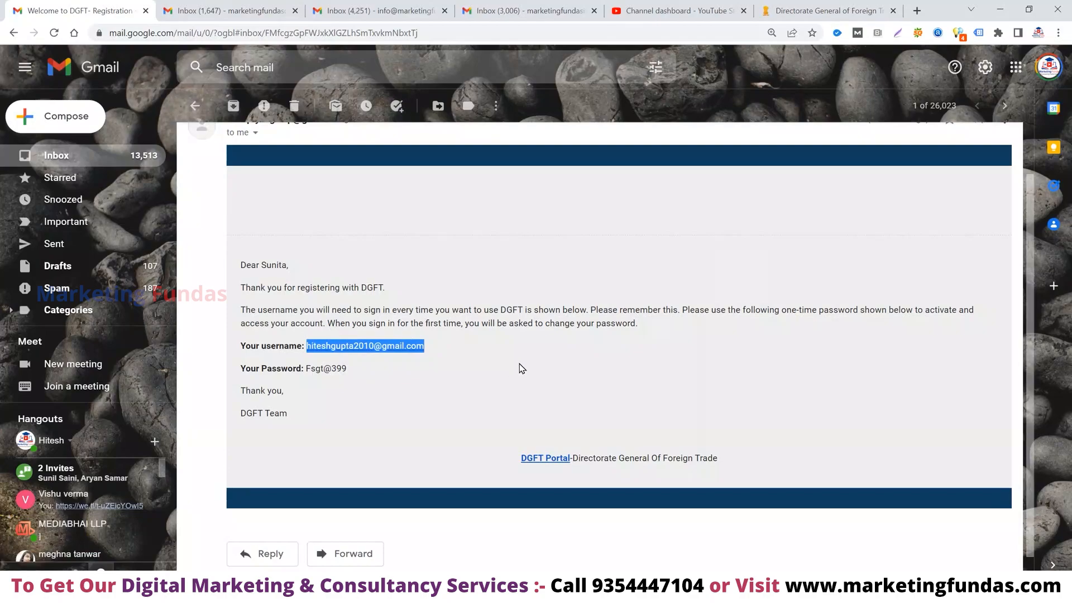
pyautogui.click(839, 10)
pyautogui.hotkey('ctrl', 'v')
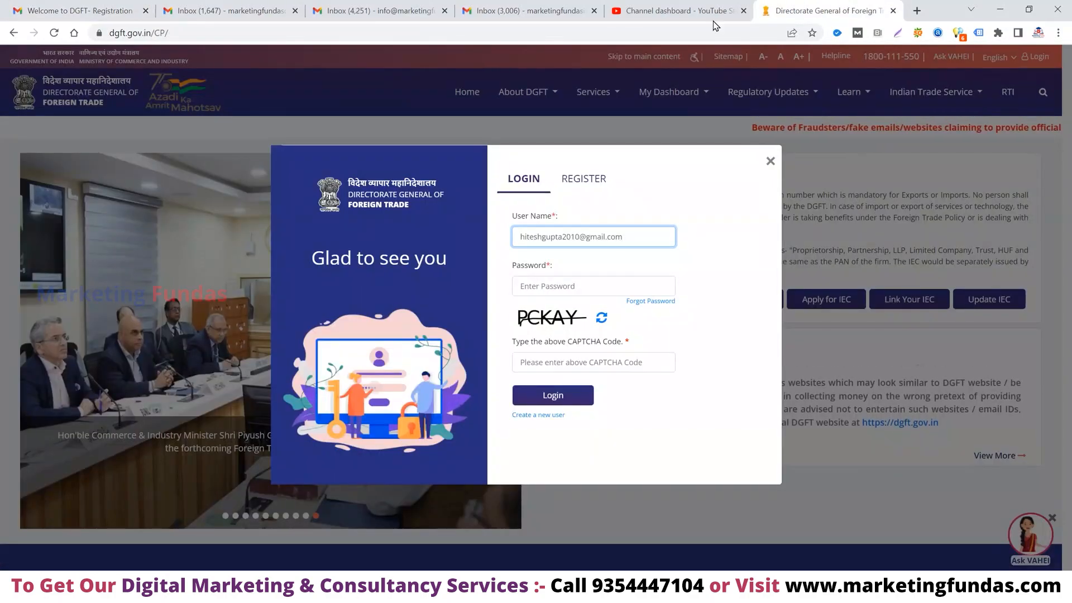
pyautogui.click(127, 7)
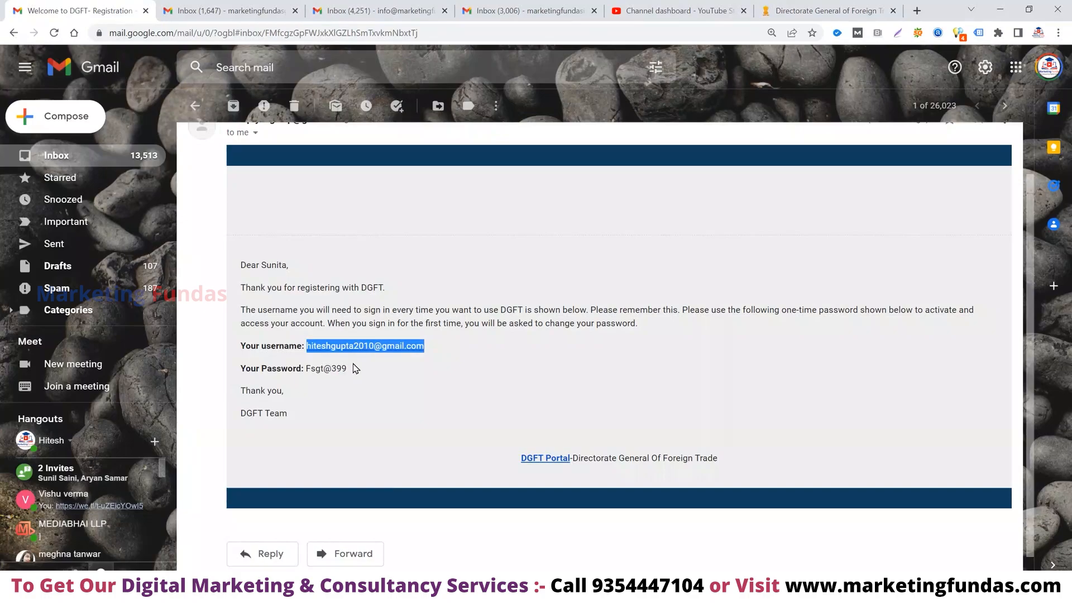
pyautogui.moveTo(347, 369); pyautogui.dragTo(326, 369)
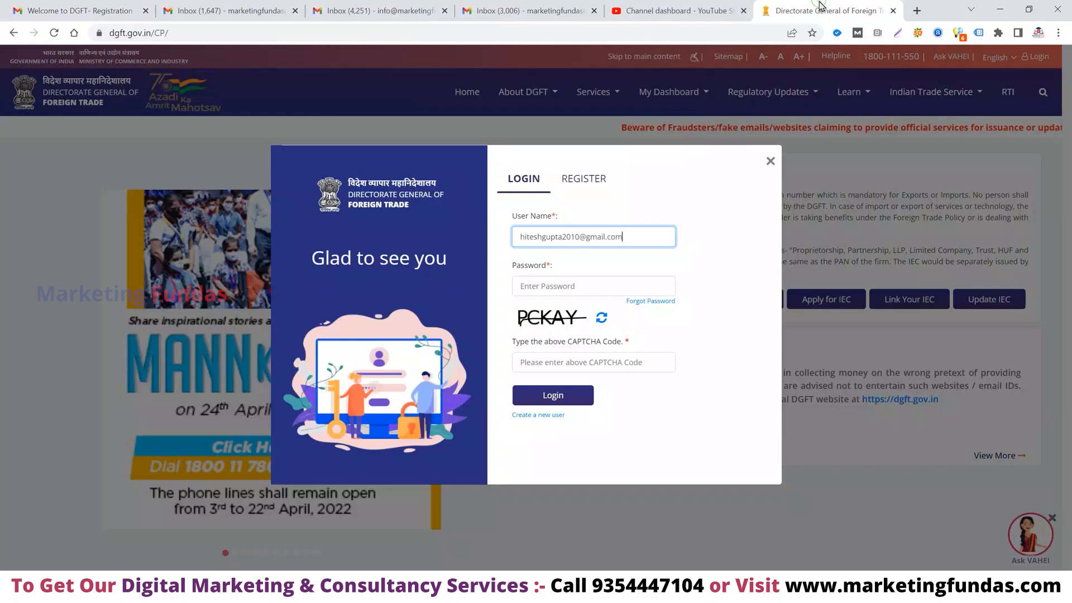
pyautogui.click(826, 10)
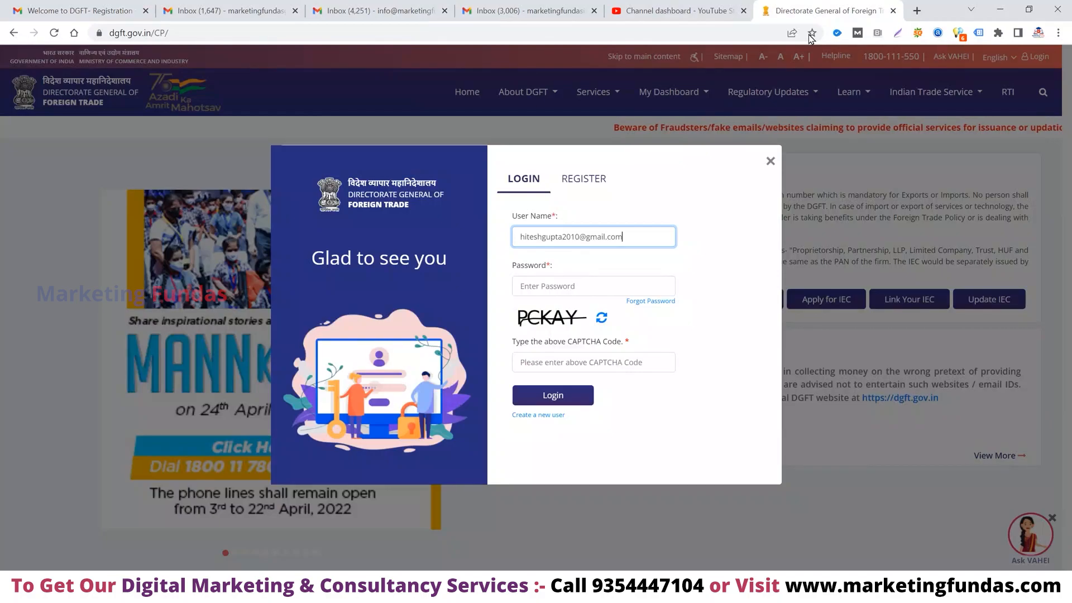
pyautogui.click(578, 289)
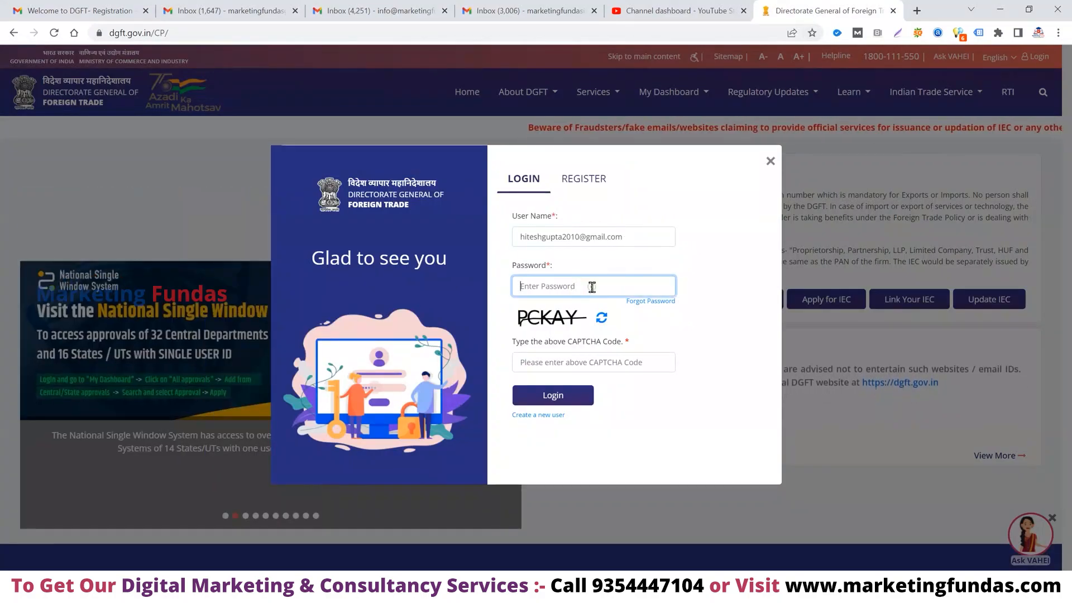
# - Type the one-time password from the welcome e-mail into the masked Password field
pyautogui.click(78, 11)
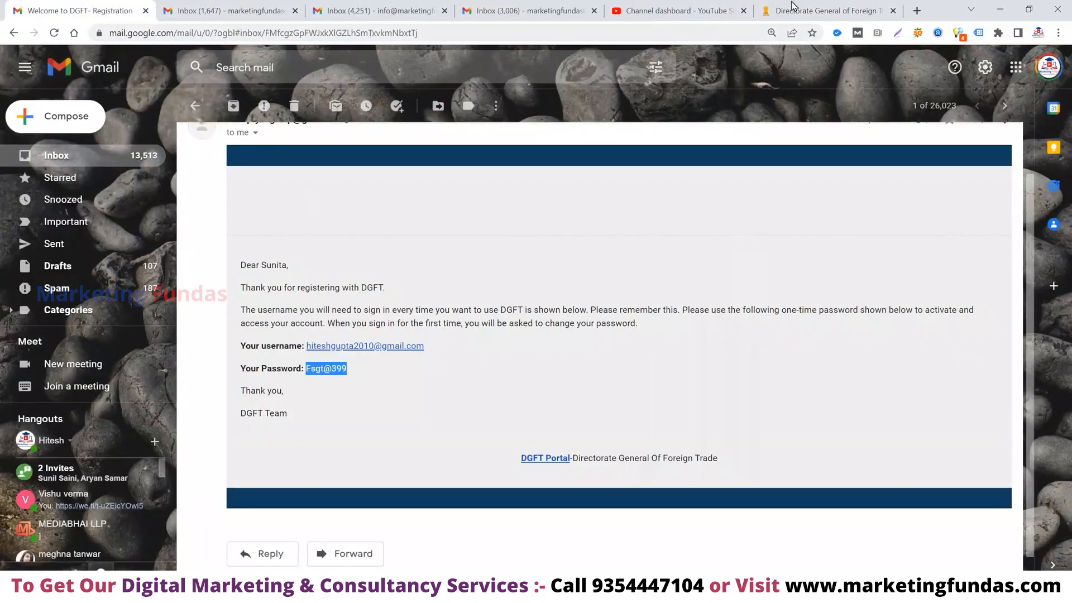
pyautogui.click(837, 6)
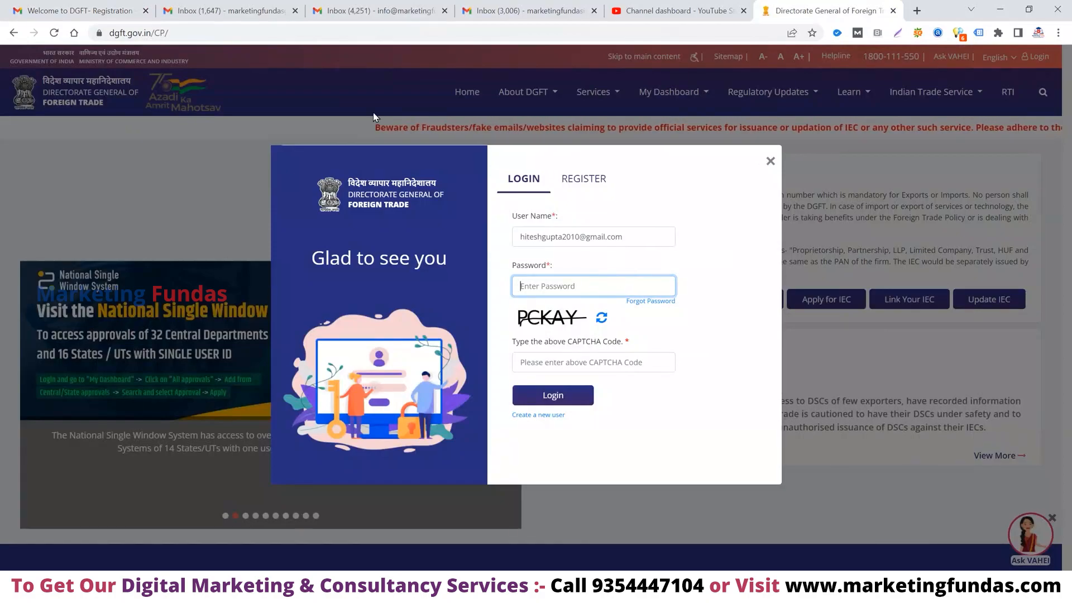
pyautogui.click(86, 6)
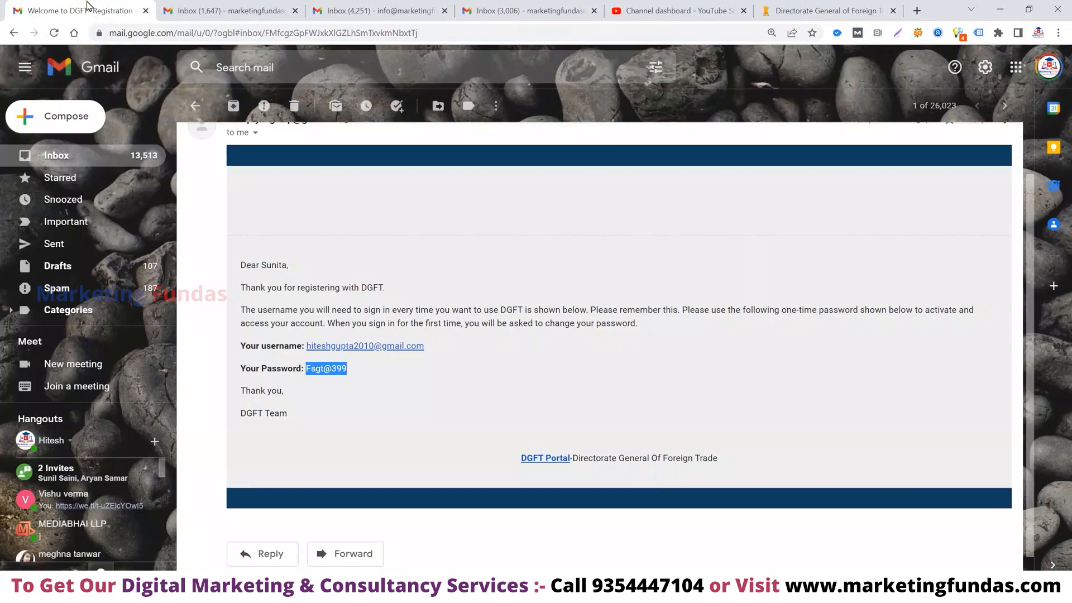
pyautogui.click(795, 8)
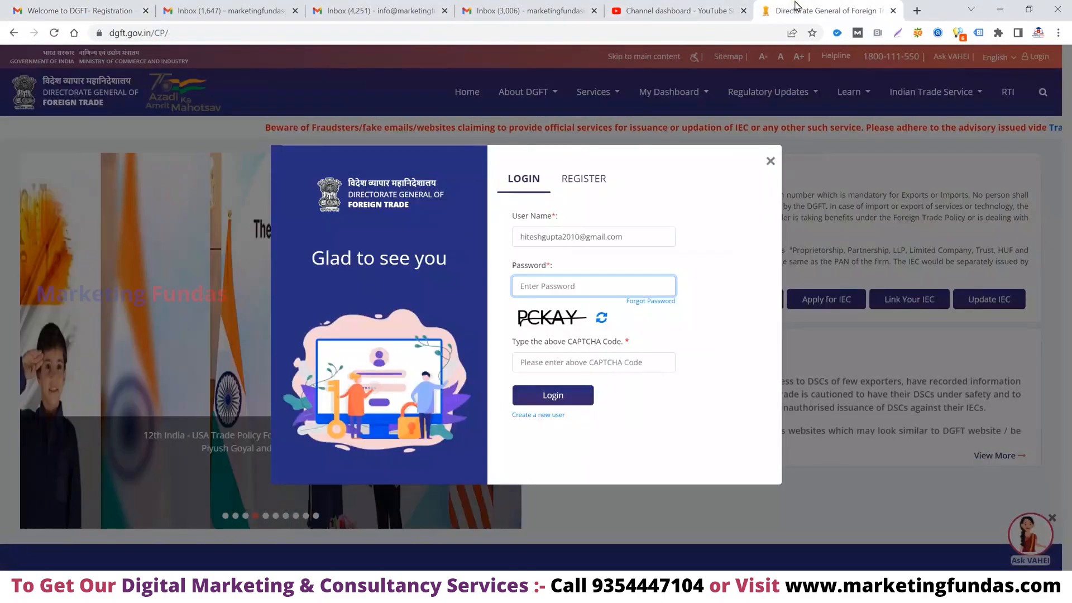
pyautogui.write('•')
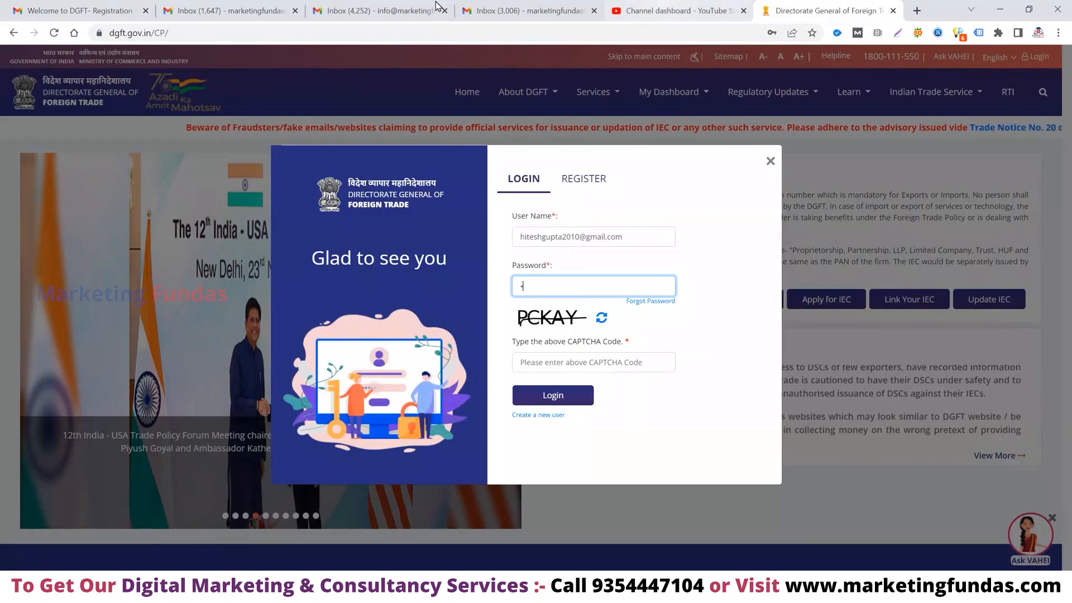
pyautogui.click(93, 6)
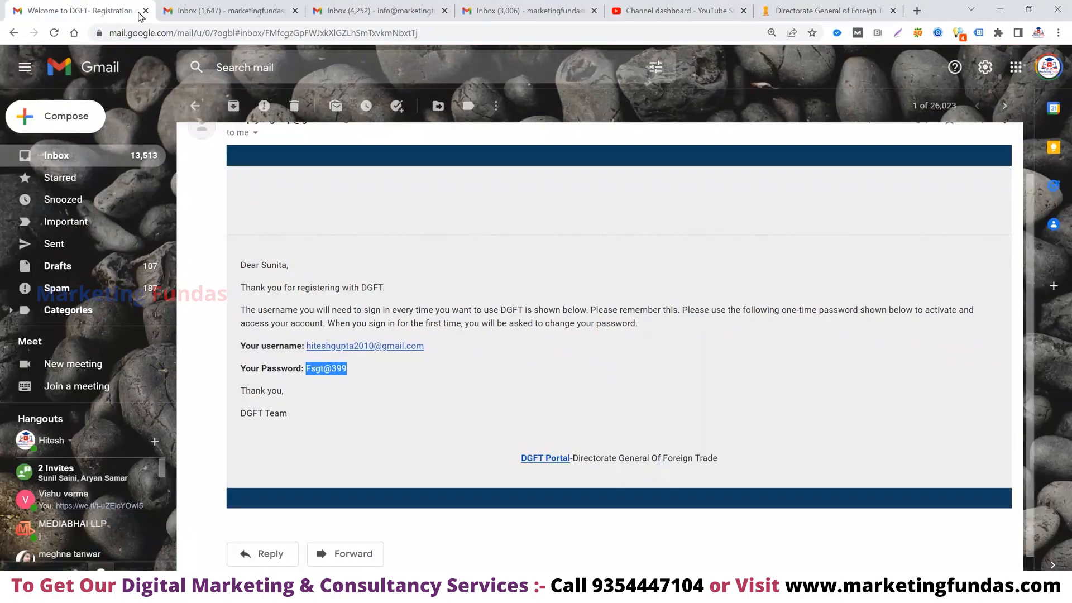
pyautogui.click(830, 8)
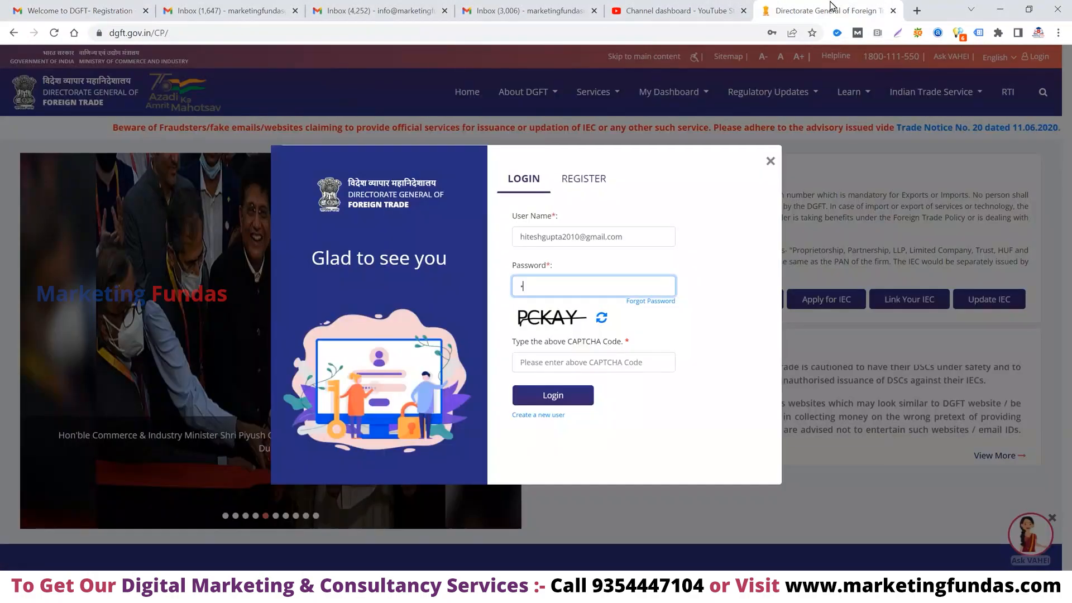
pyautogui.write('••••')
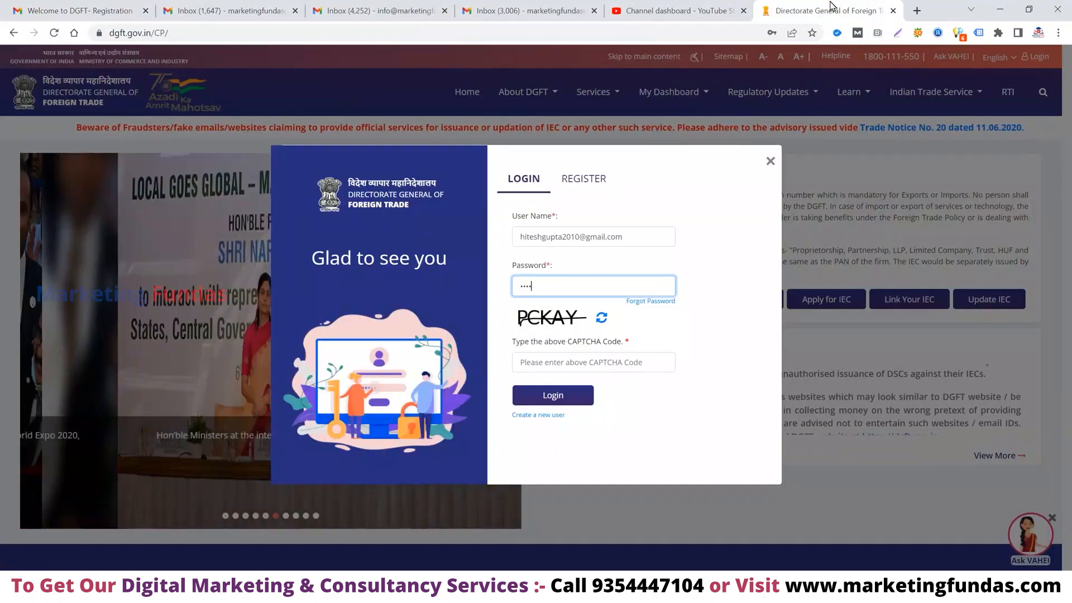
pyautogui.click(93, 8)
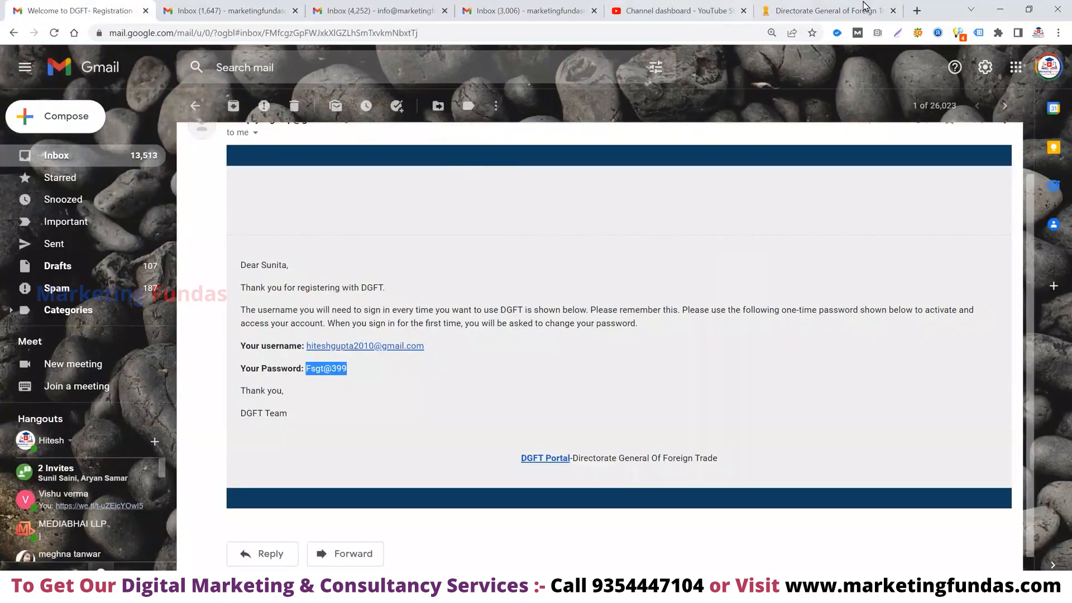
pyautogui.click(813, 6)
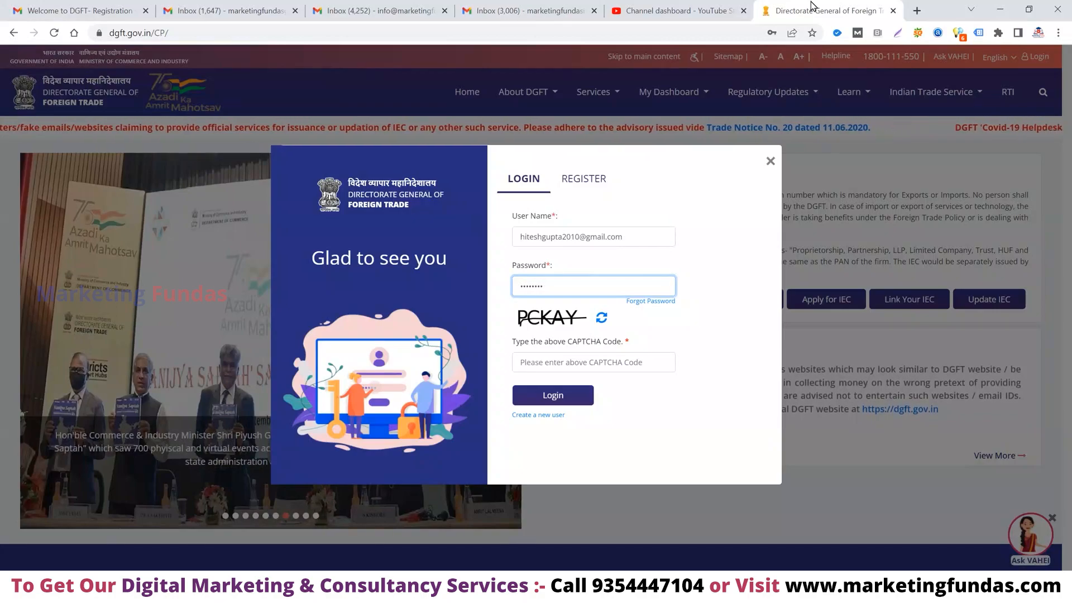
pyautogui.click(590, 363)
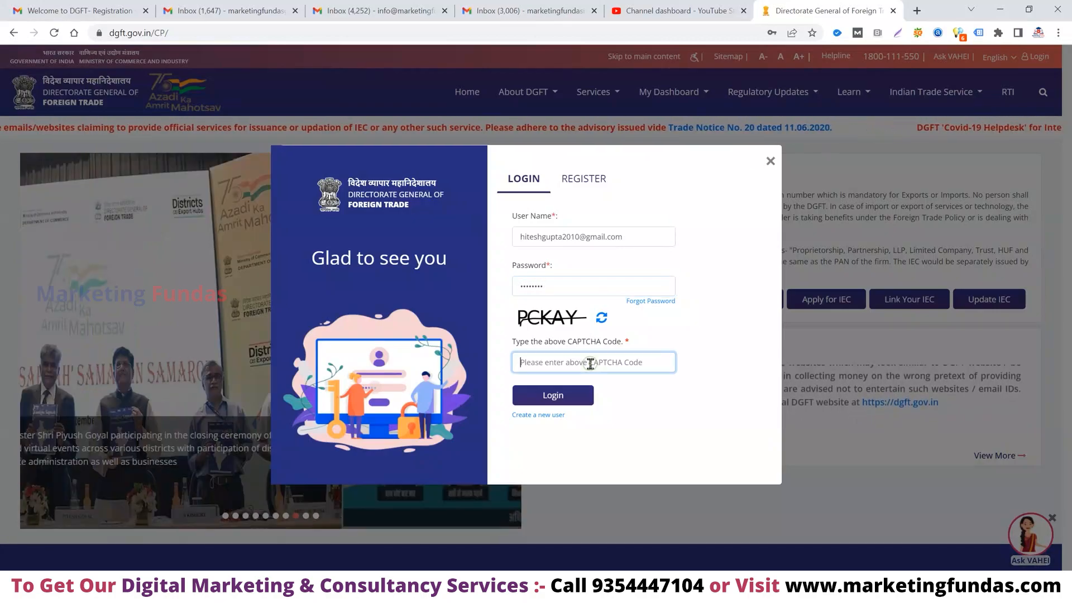
# - Enter the captcha code shown in the image and submit the DGFT login
pyautogui.write('P')
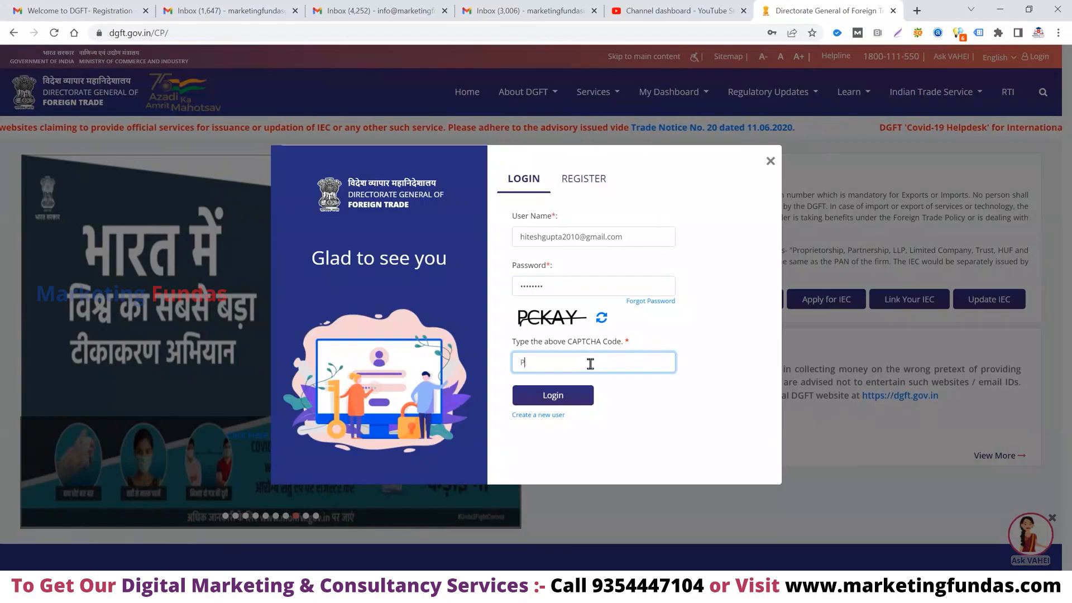
pyautogui.write('CKAY')
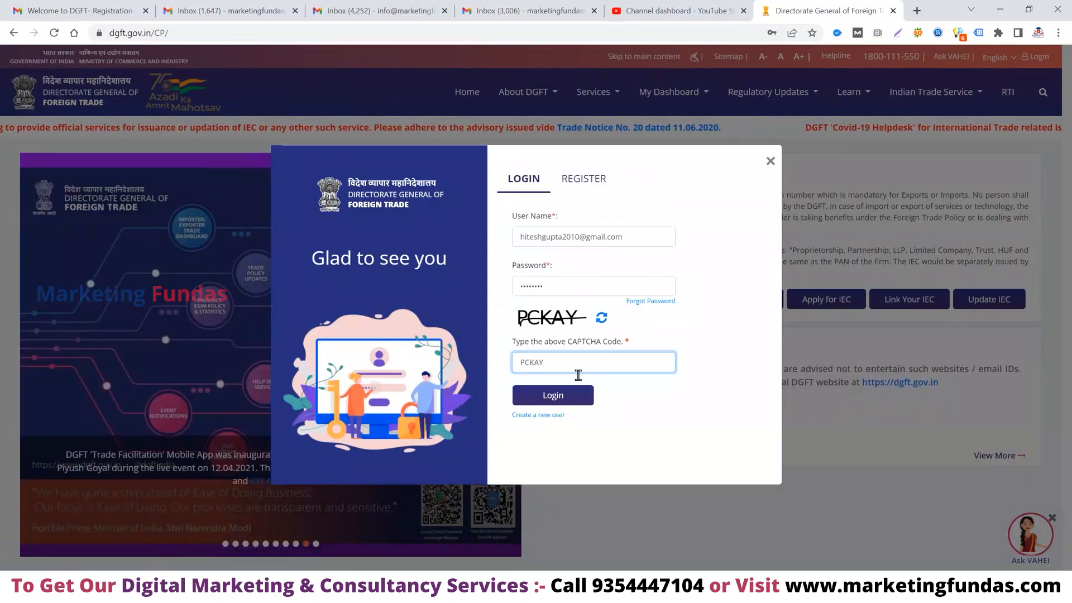
pyautogui.click(553, 397)
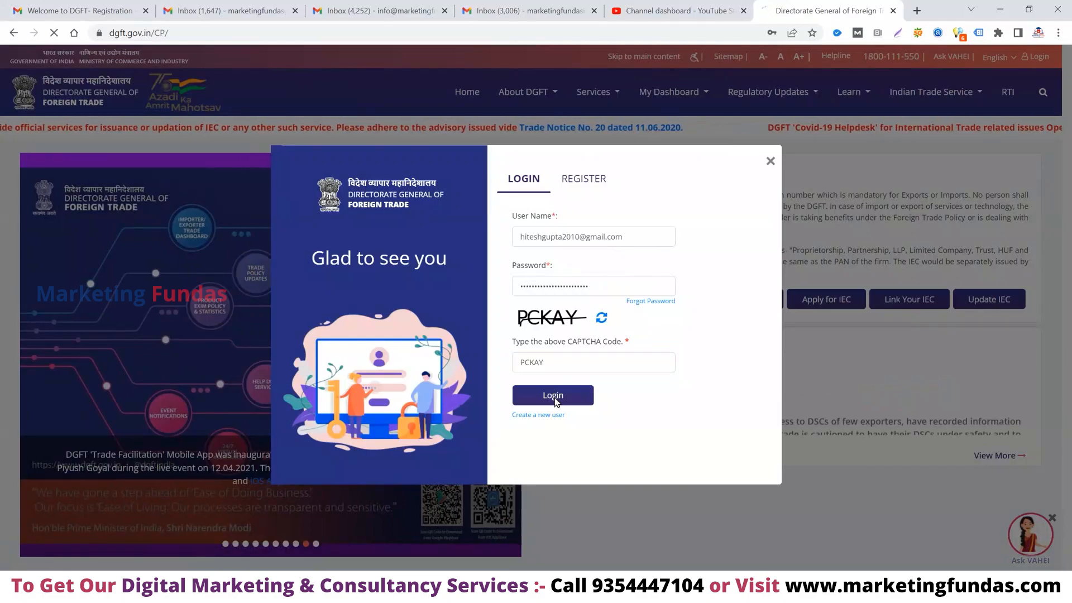
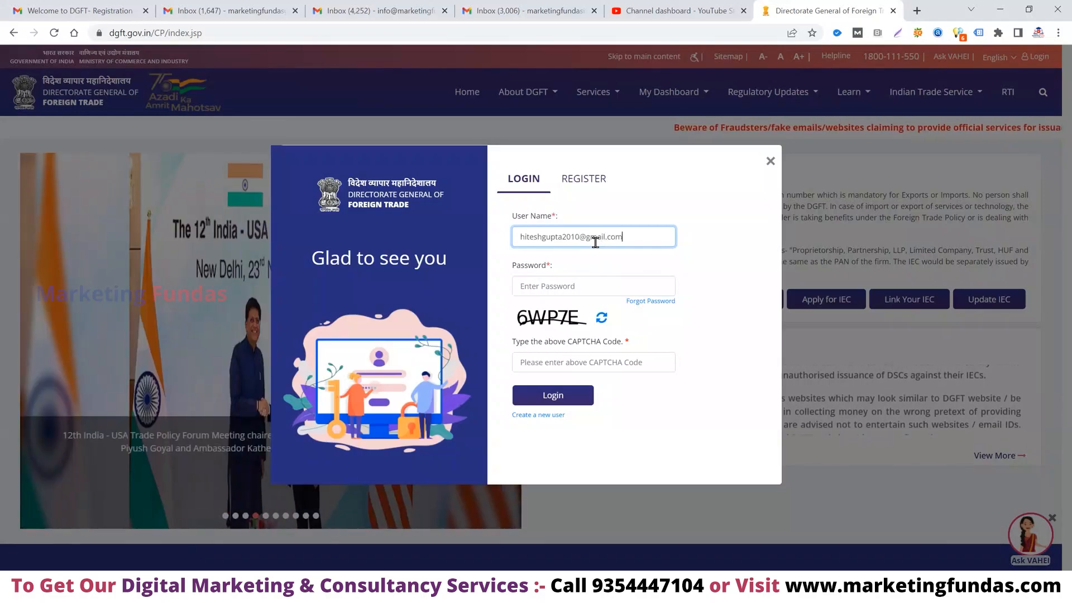
# - Log in with the registered e-mail username, the account password and the displayed CAPTCHA code
pyautogui.click(579, 280)
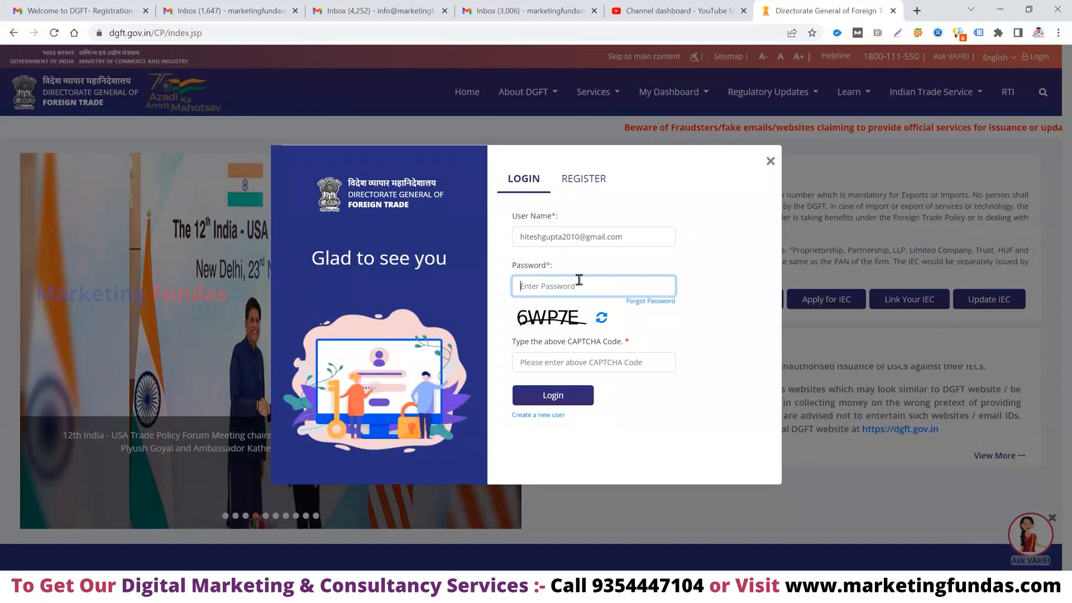
pyautogui.write('*****')
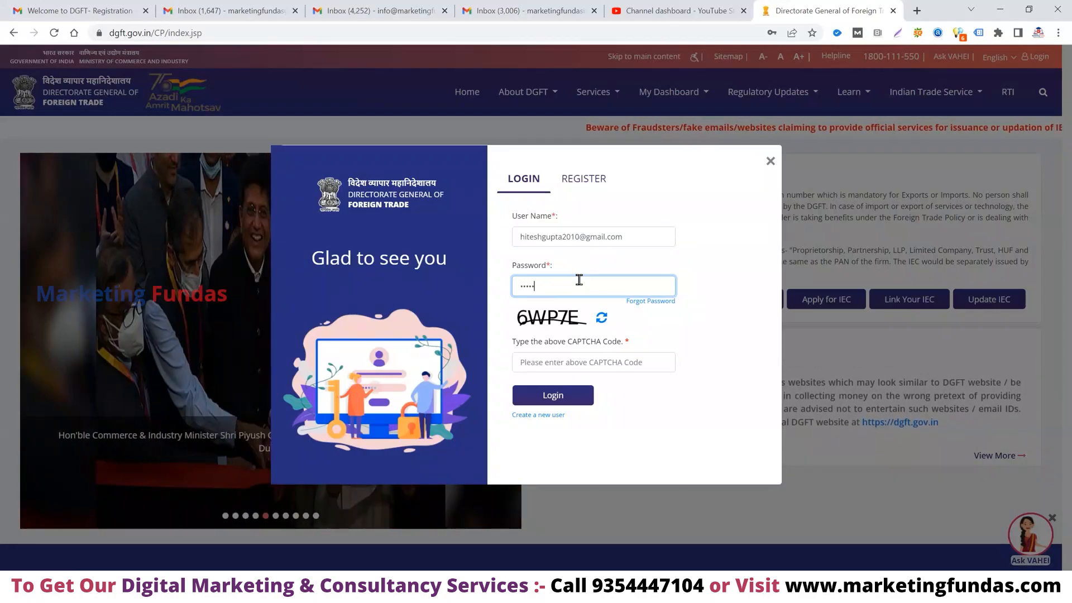
pyautogui.write('****')
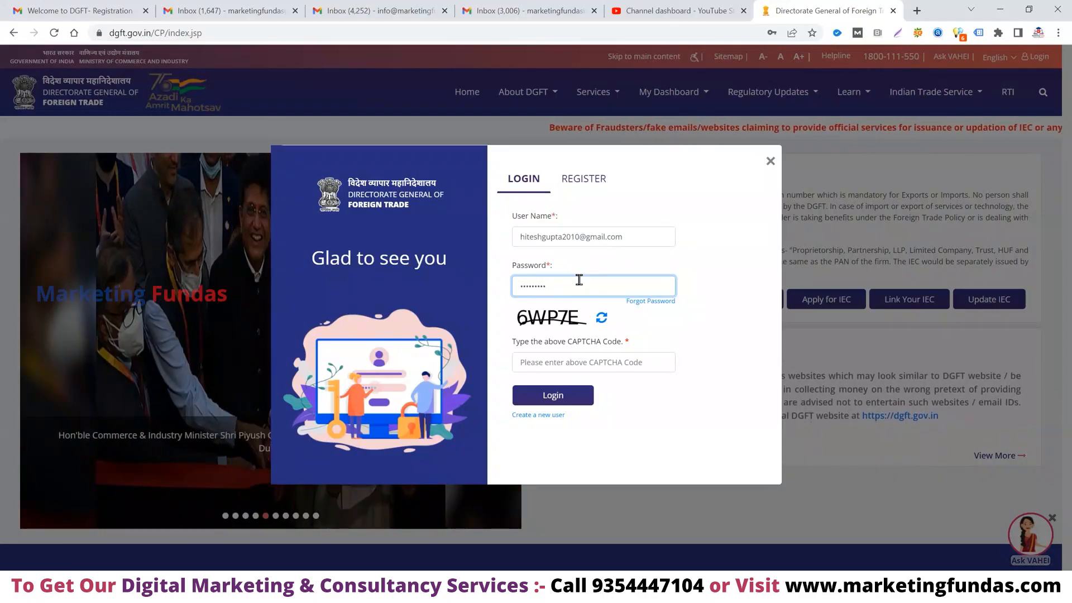
pyautogui.click(567, 361)
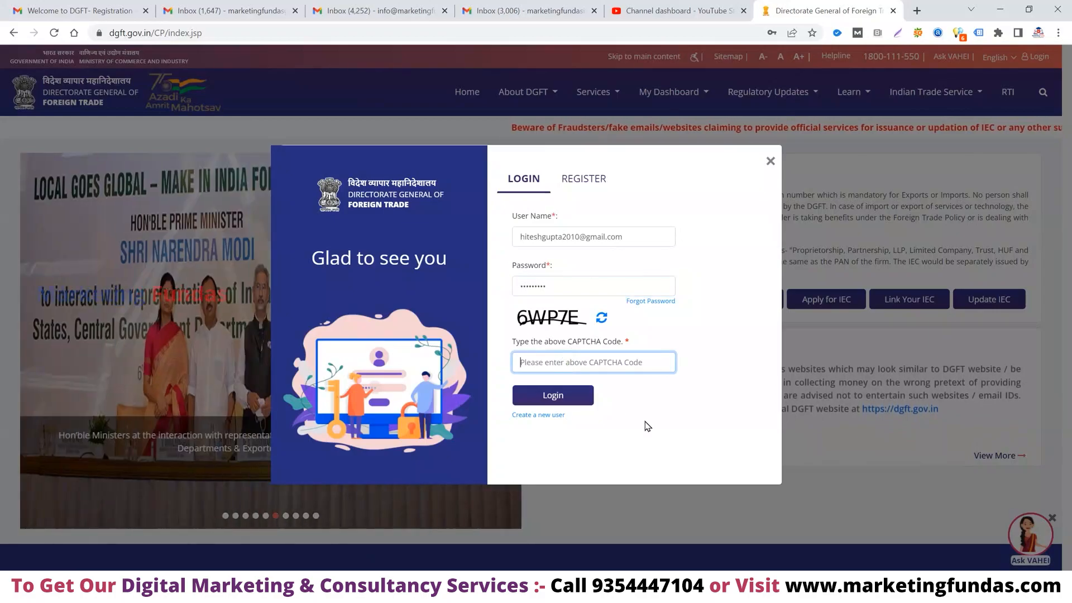
pyautogui.write('6')
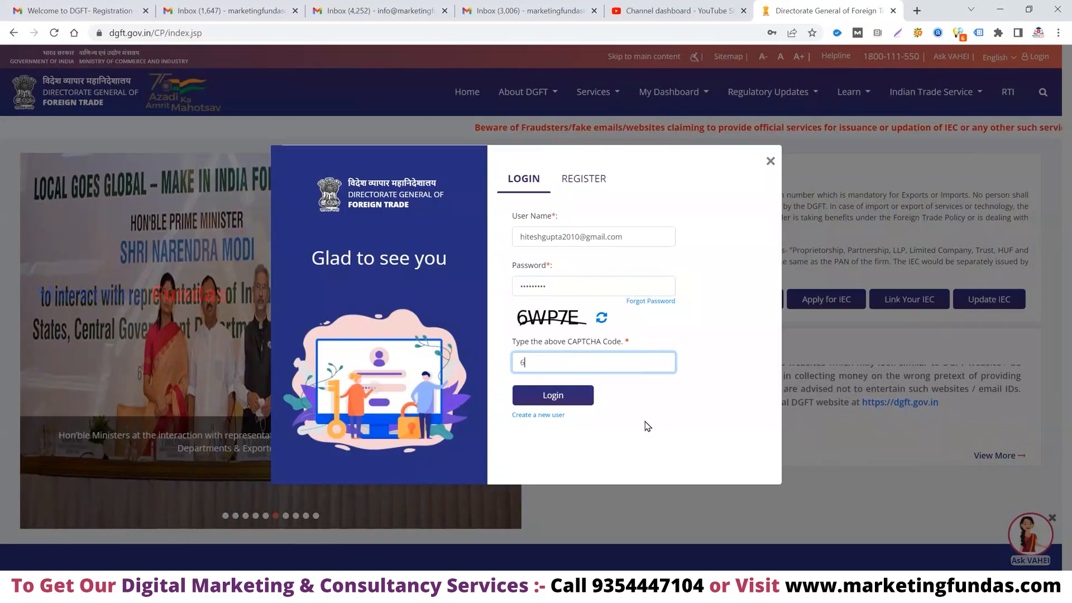
pyautogui.write('W')
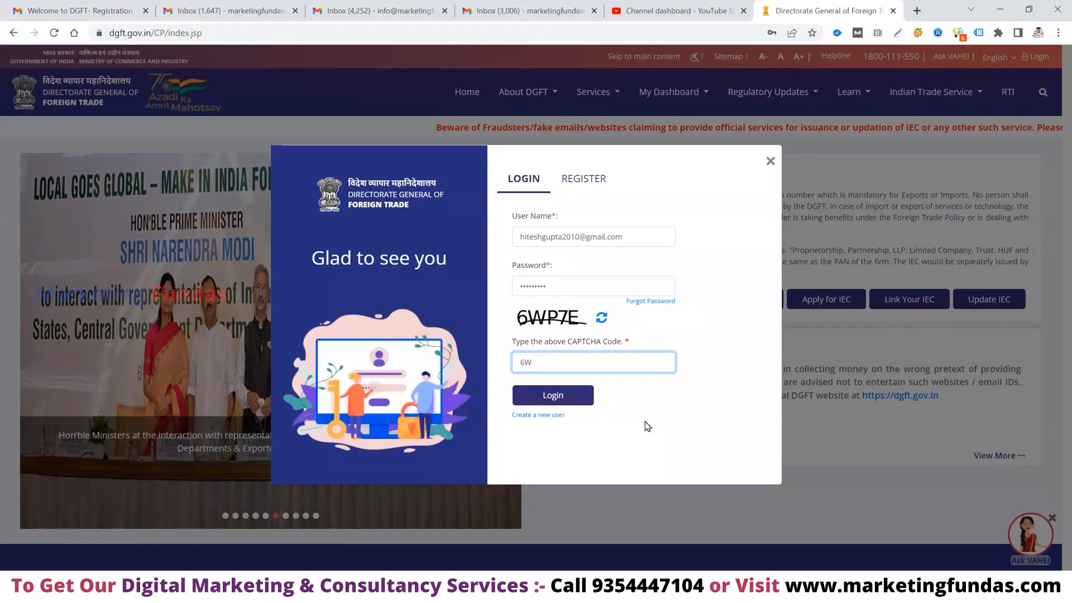
pyautogui.write('P')
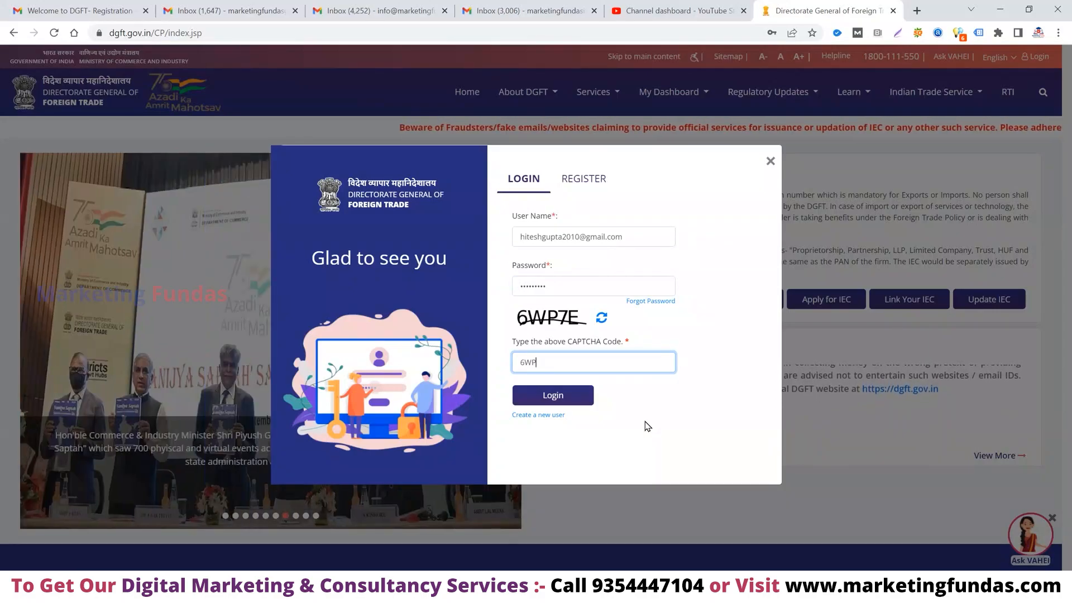
pyautogui.write('7E')
pyautogui.click(540, 398)
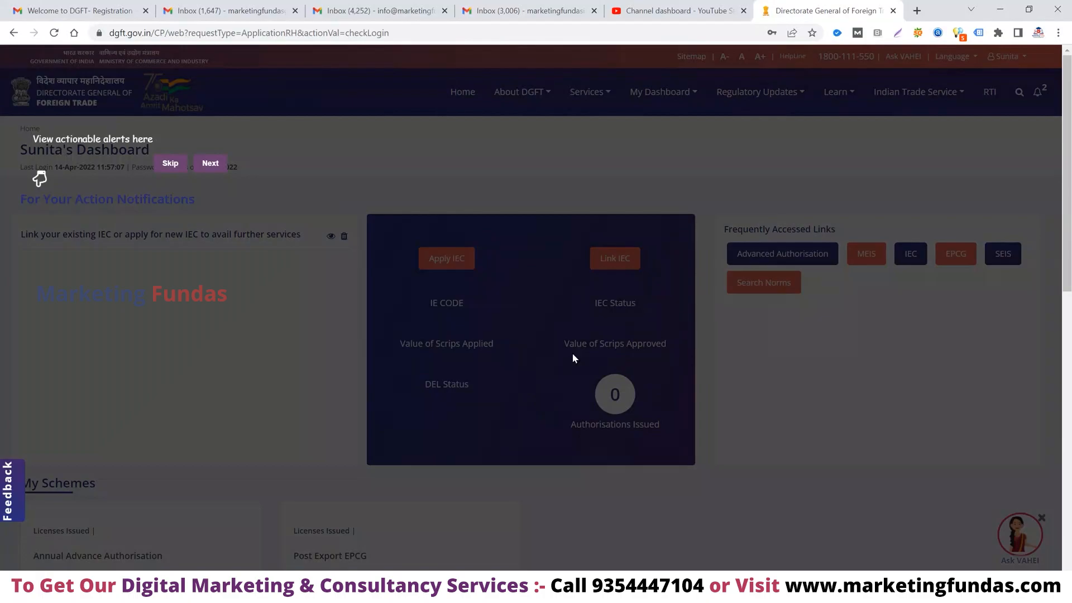
# - Skip the dashboard tour and begin a fresh application through Apply IEC
pyautogui.click(250, 326)
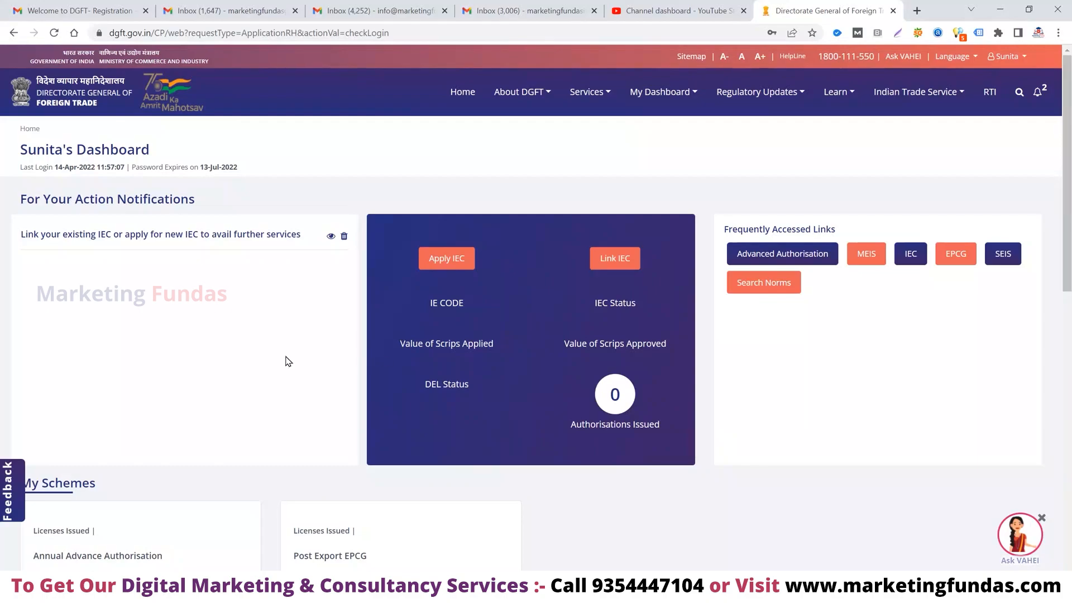
pyautogui.click(450, 266)
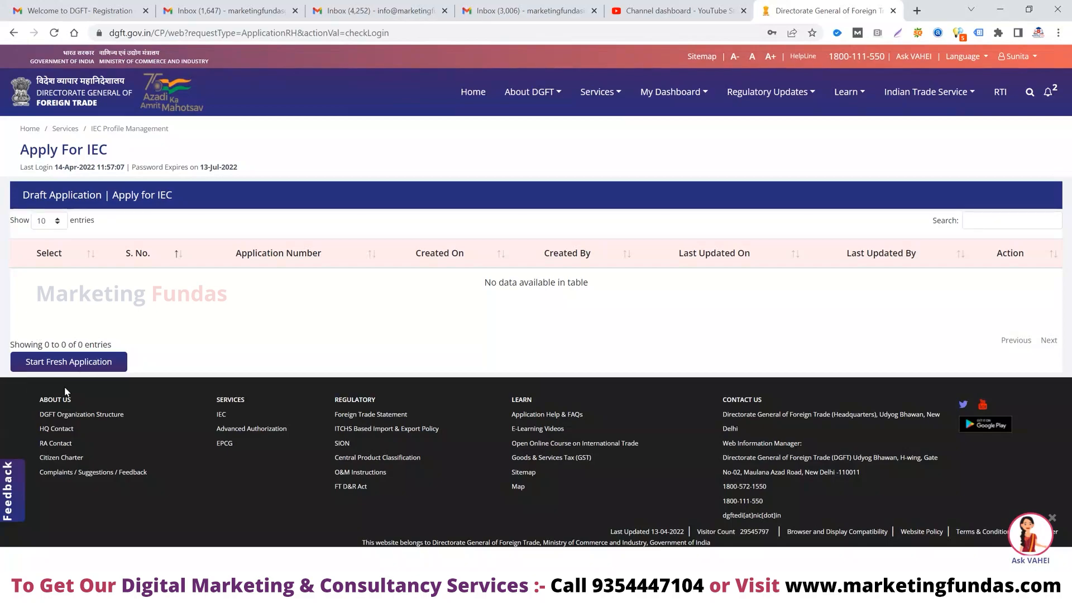
pyautogui.click(78, 367)
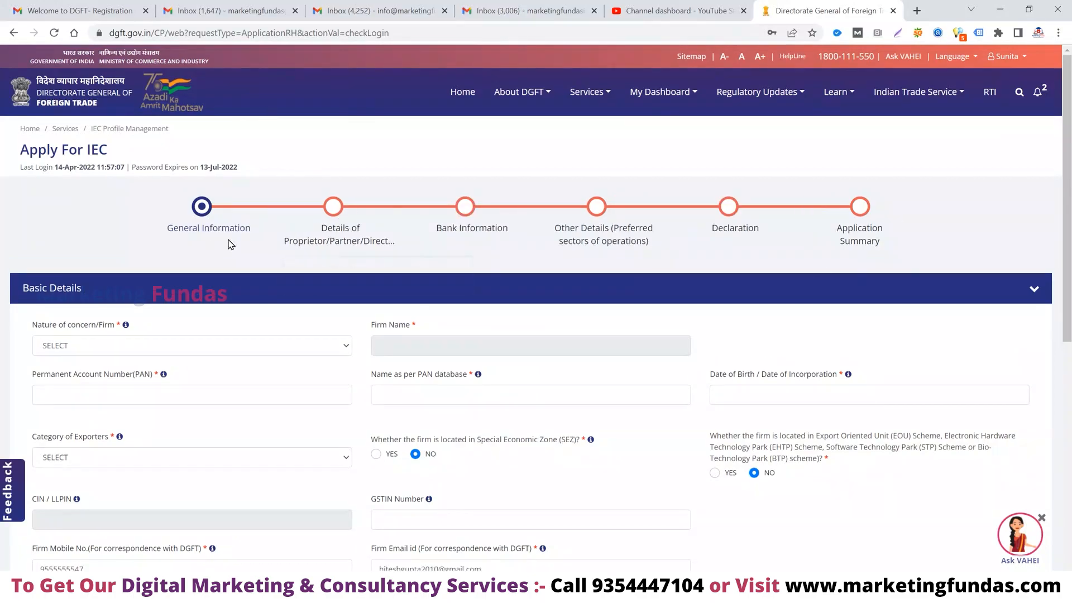
pyautogui.scroll(-1, 65, 226)
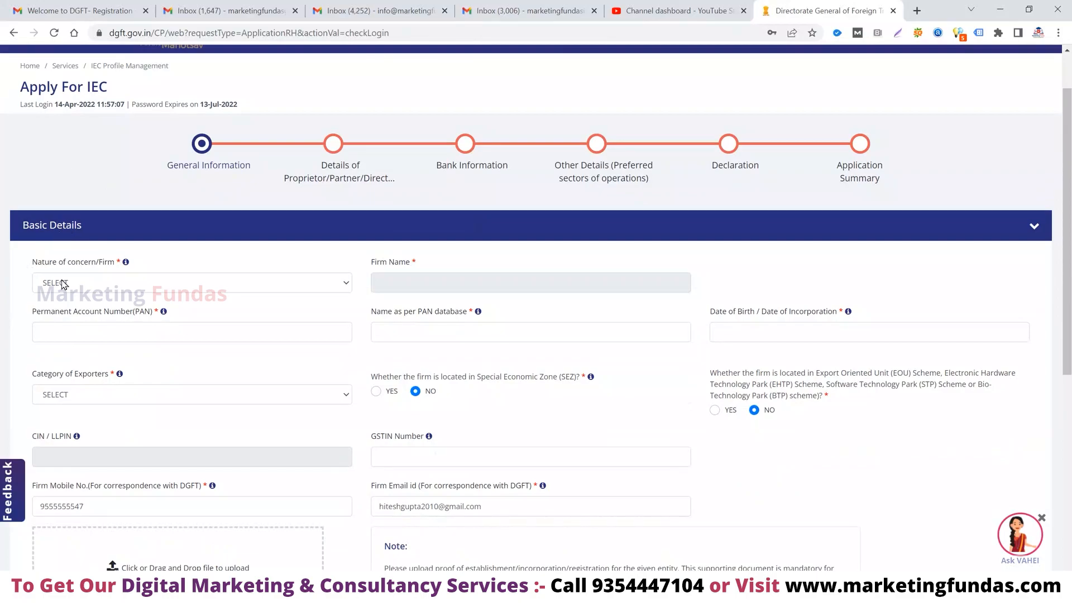
# - Set the nature of concern to Proprietorship and the firm name to 'D G Software'
pyautogui.click(92, 289)
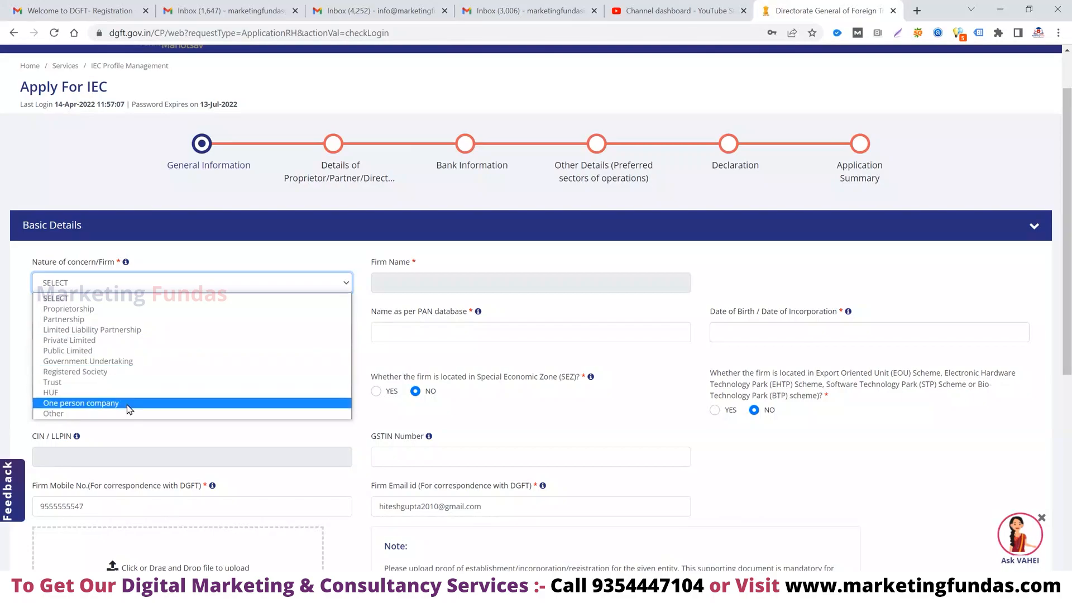
pyautogui.click(117, 311)
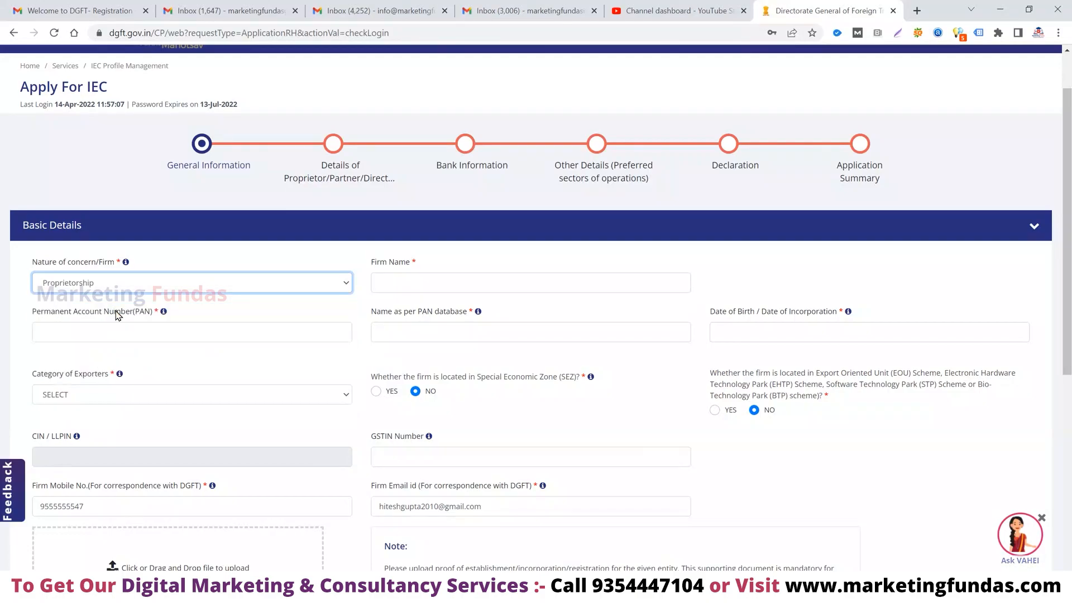
pyautogui.click(425, 284)
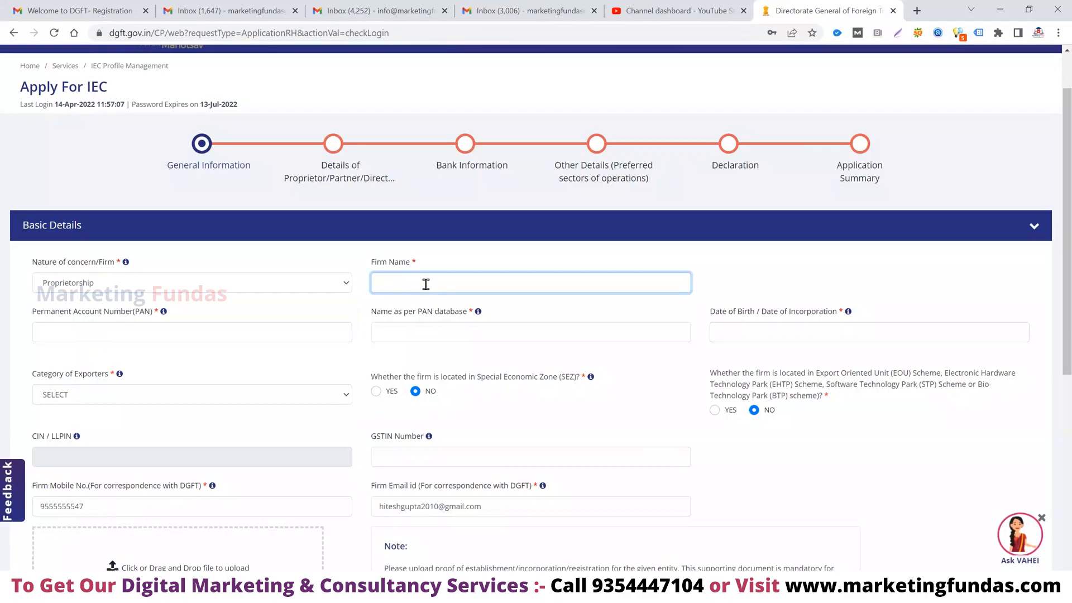
pyautogui.write('D G Software')
# - Fill in the firm's PAN by pasting it, correcting the mistyped characters
pyautogui.click(115, 333)
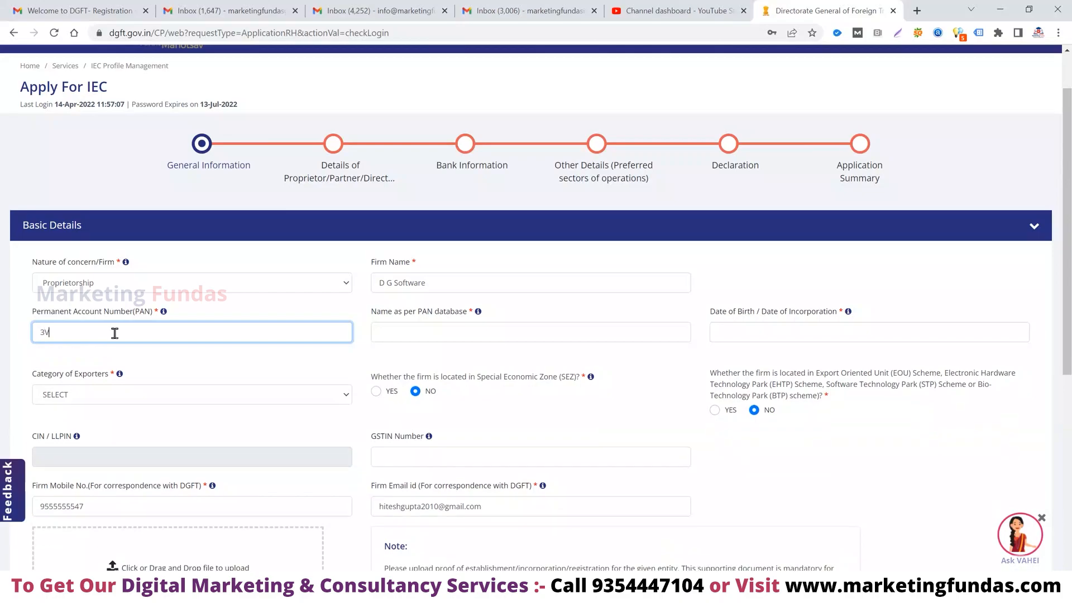
pyautogui.press('BackSpace')
pyautogui.press('BackSpace')
pyautogui.press('BackSpace')
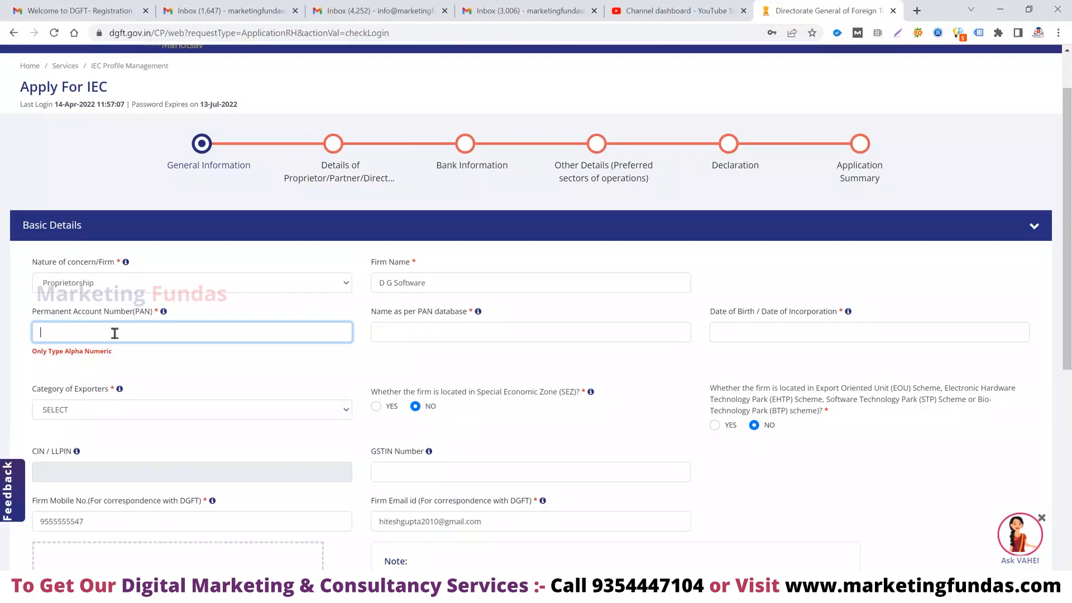
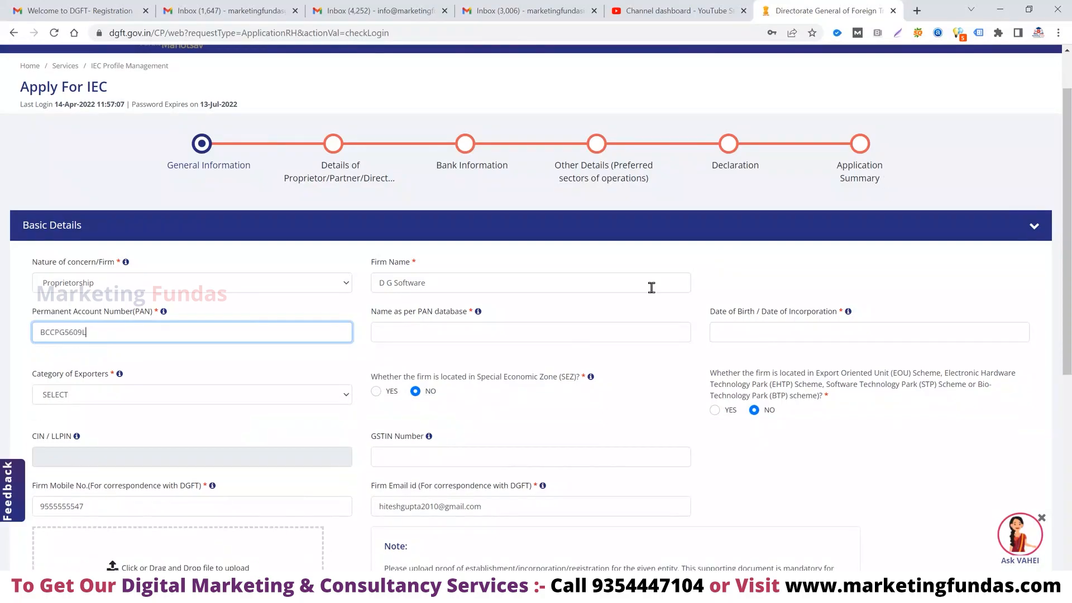
pyautogui.click(518, 337)
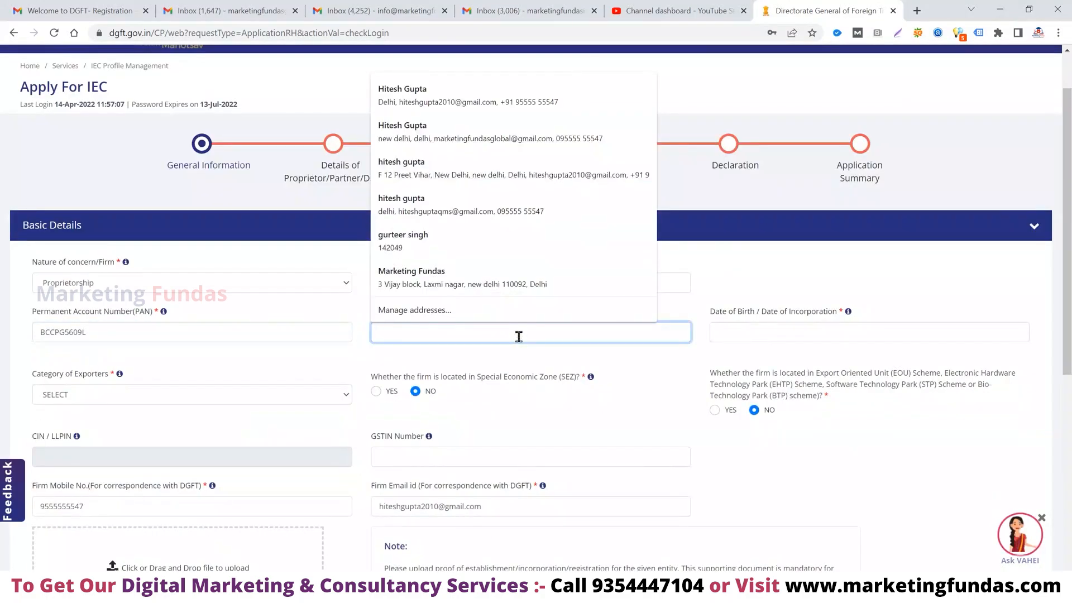
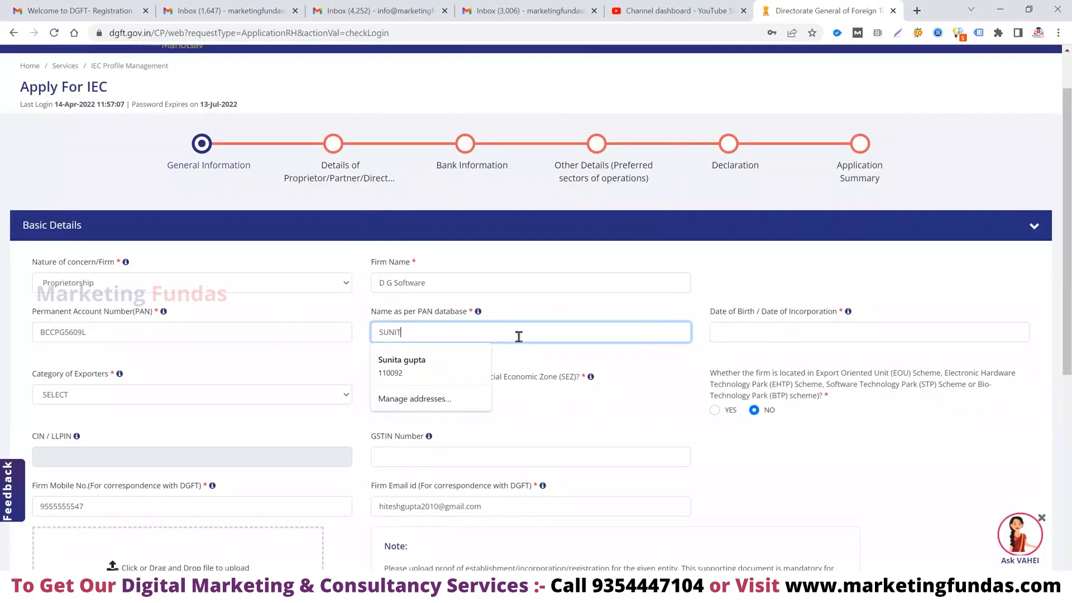
pyautogui.click(813, 336)
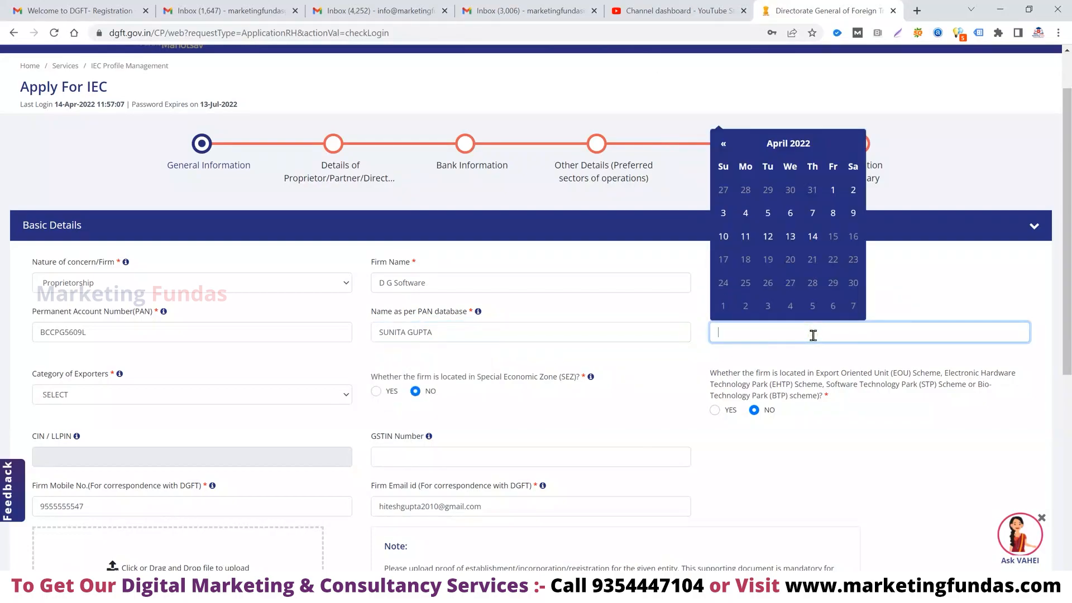
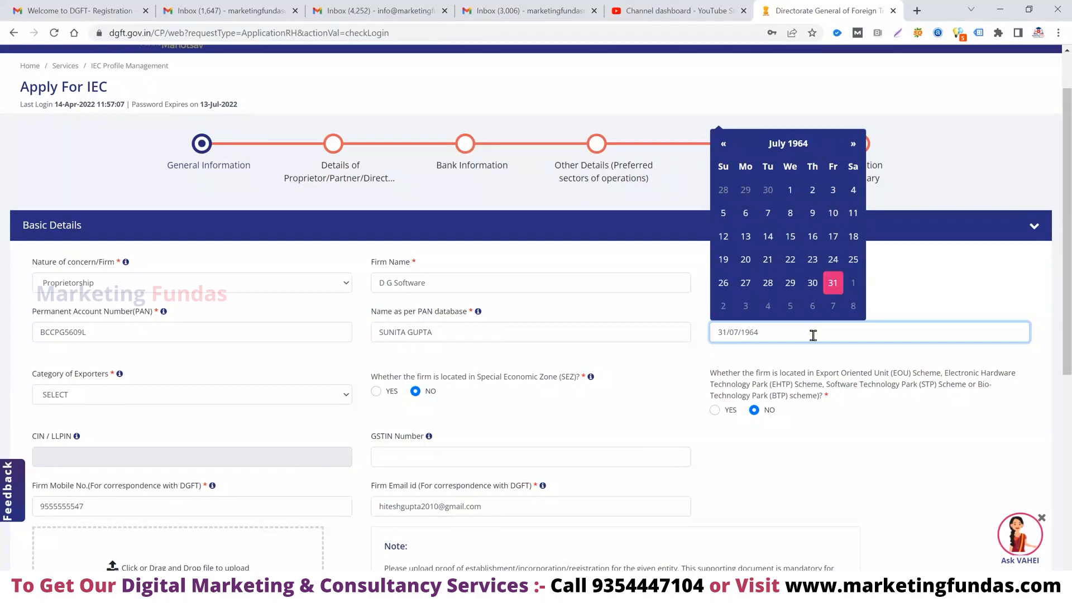
pyautogui.click(835, 444)
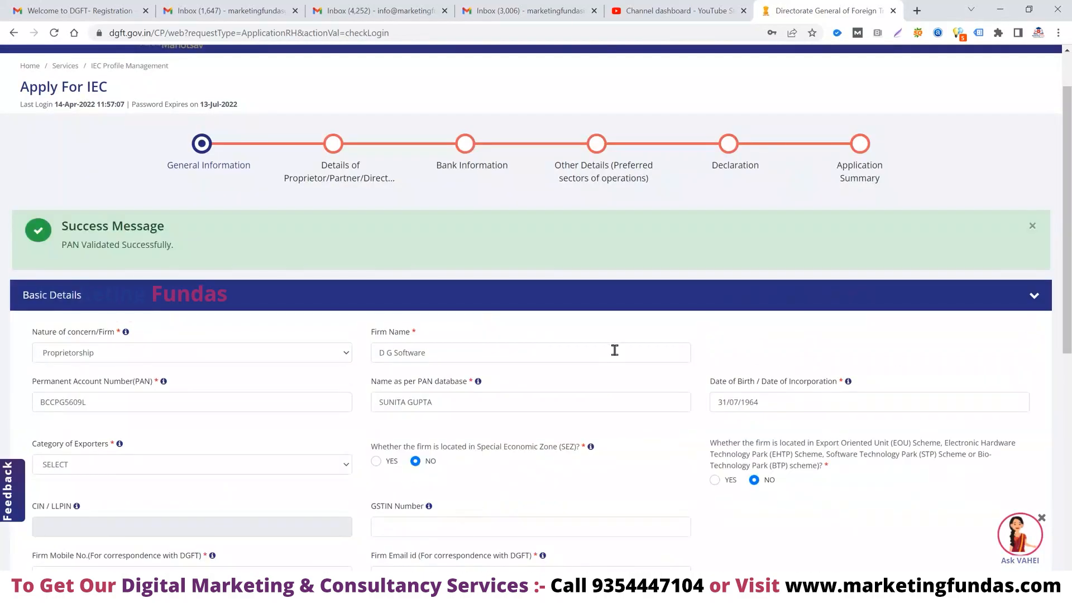
pyautogui.scroll(-2, 615, 349)
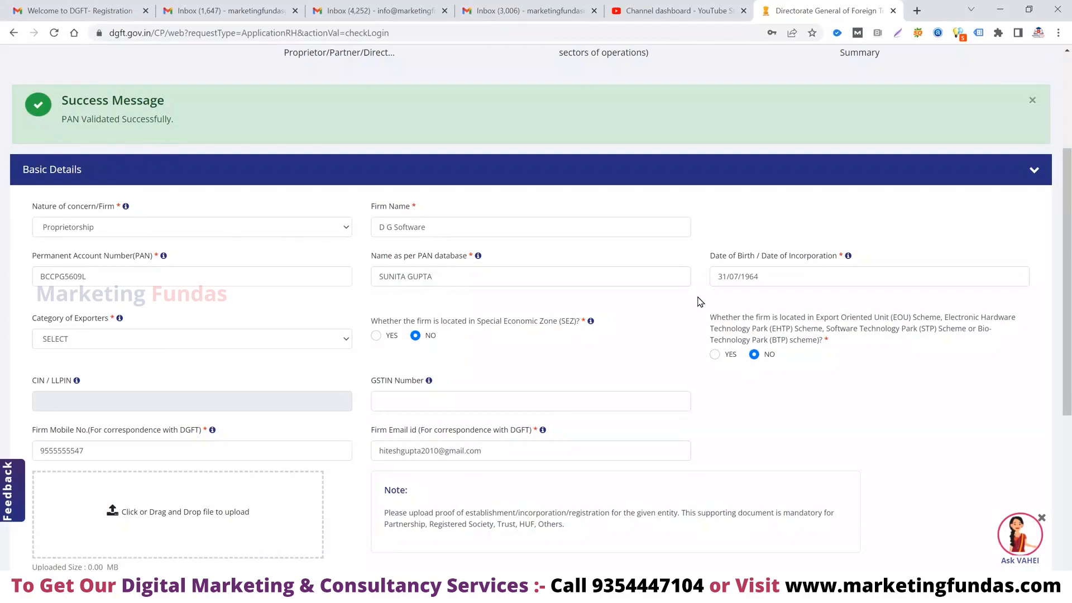
# - Choose Service Provider as exporter category and leave the EOU/EHTP/STP/BTP question at No
pyautogui.scroll(-1, 219, 340)
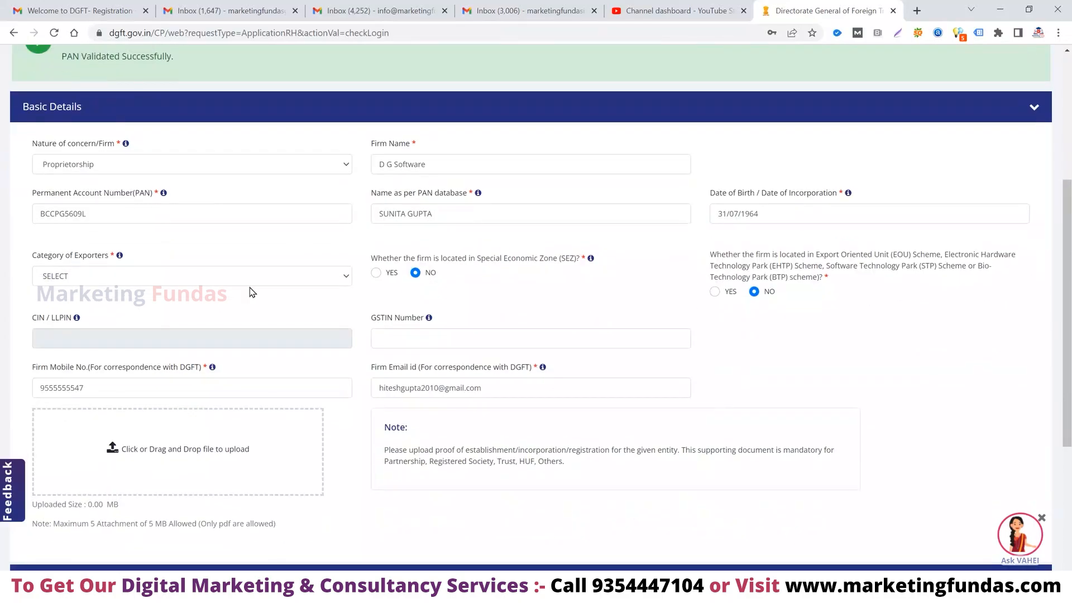
pyautogui.click(275, 276)
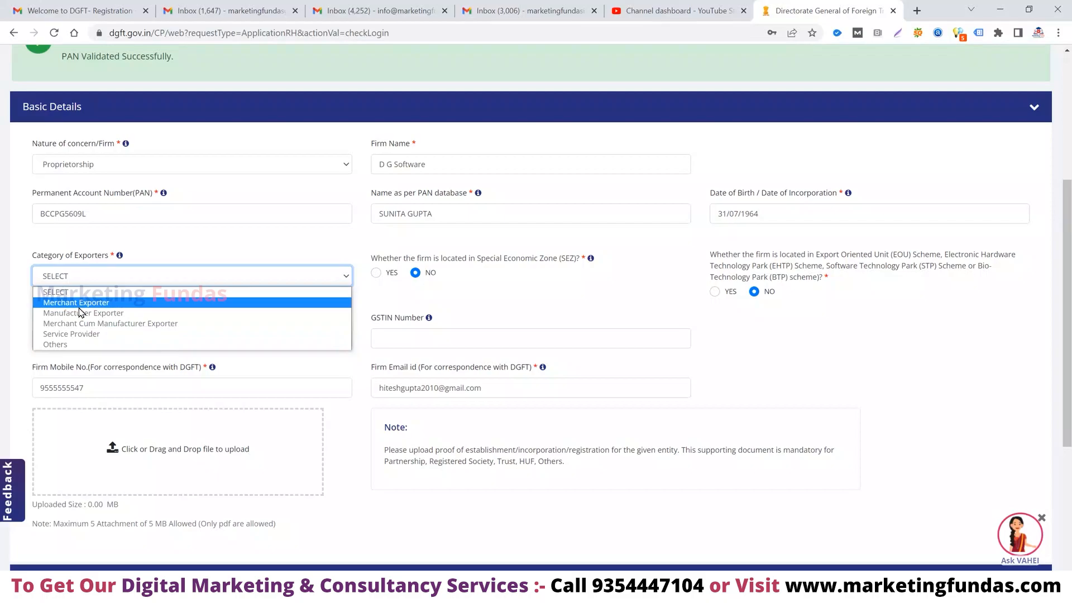
pyautogui.click(78, 333)
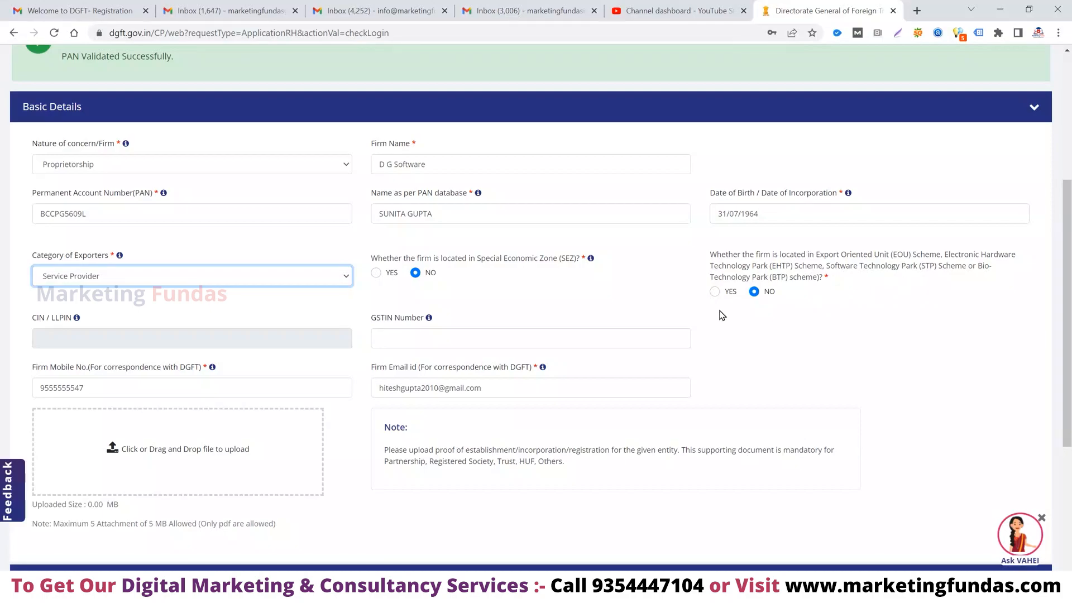
pyautogui.click(715, 291)
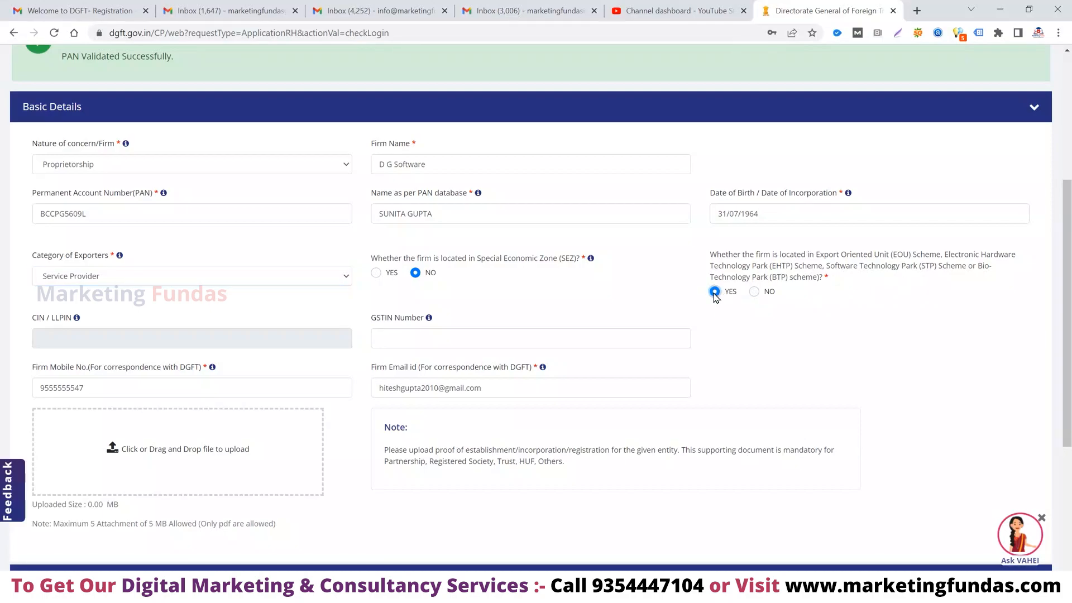
pyautogui.click(754, 292)
pyautogui.scroll(-1, 358, 294)
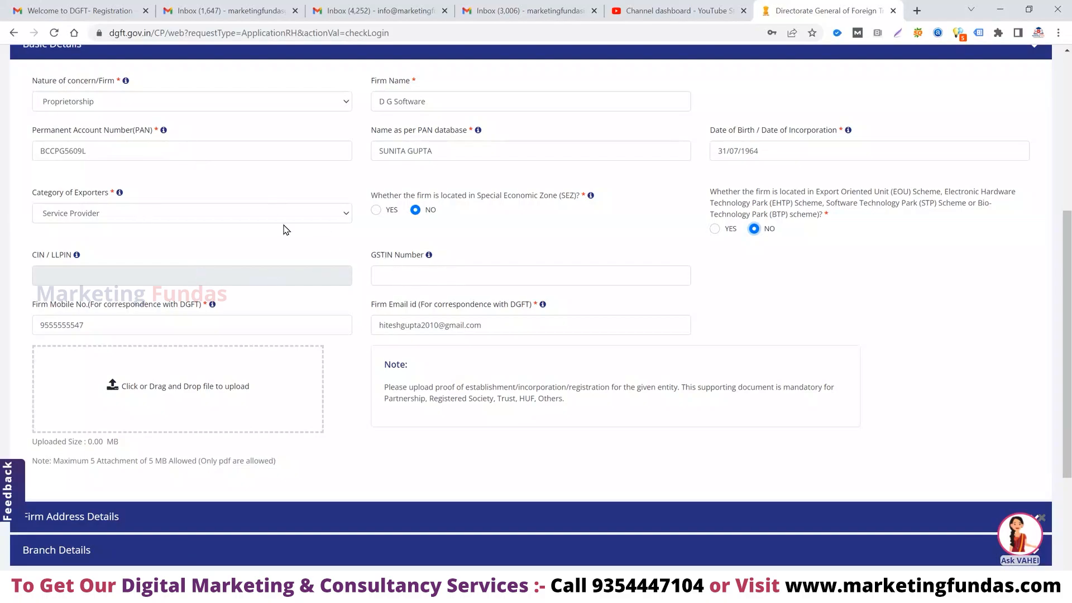
pyautogui.click(473, 276)
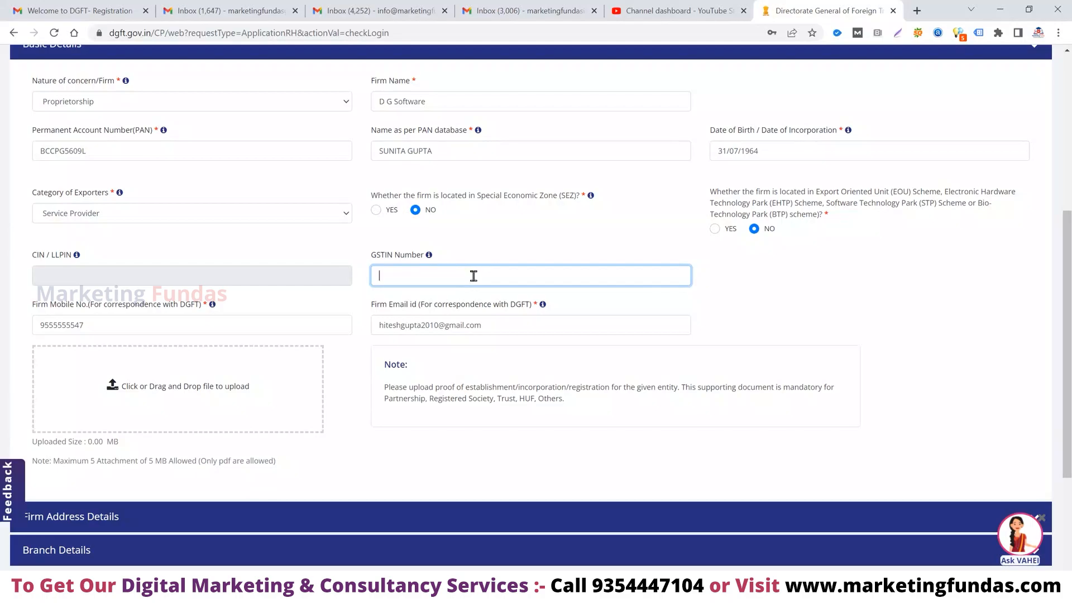
# - Switch the exporter category to Merchant Exporter and enter the firm's GSTIN number
pyautogui.click(139, 213)
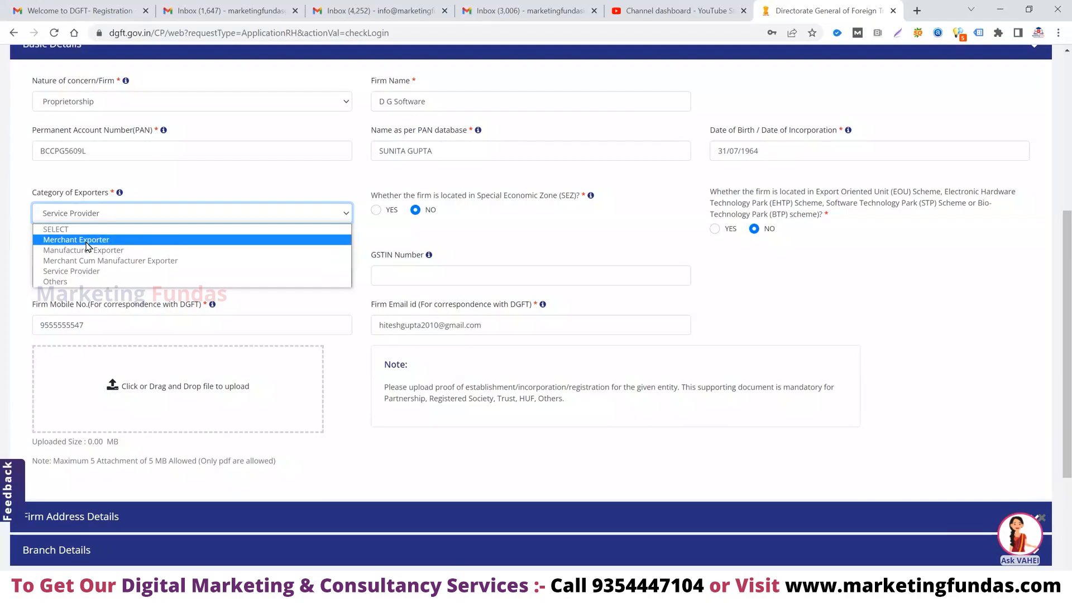
pyautogui.click(89, 241)
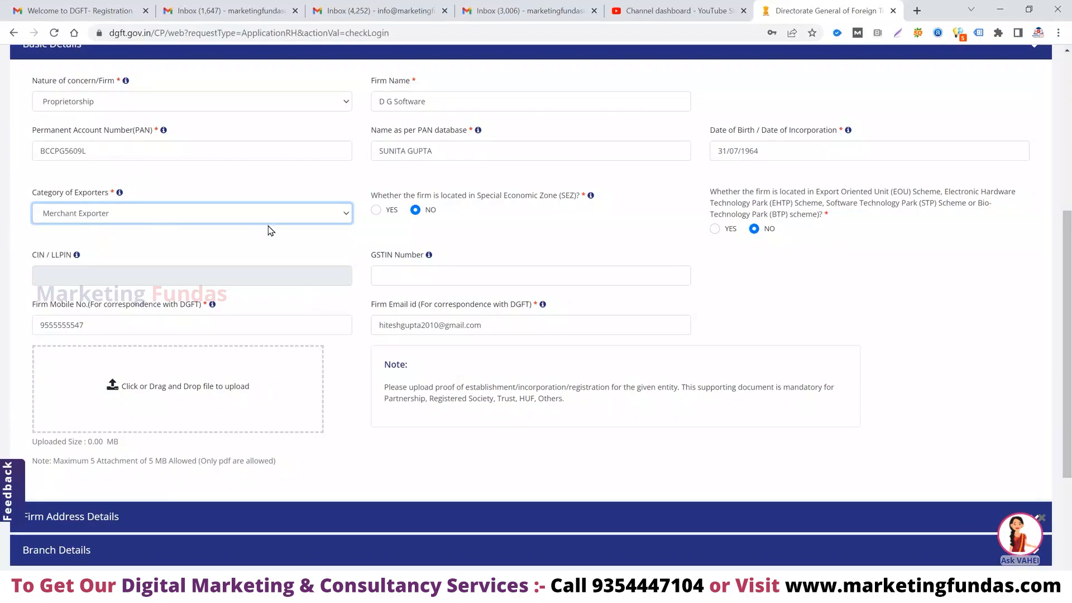
pyautogui.click(528, 276)
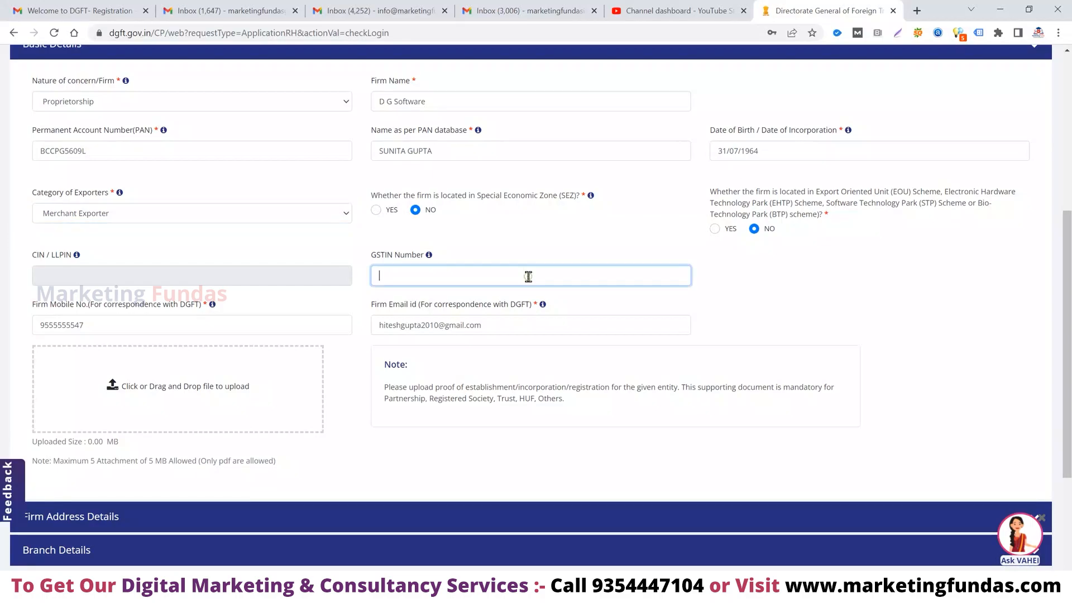
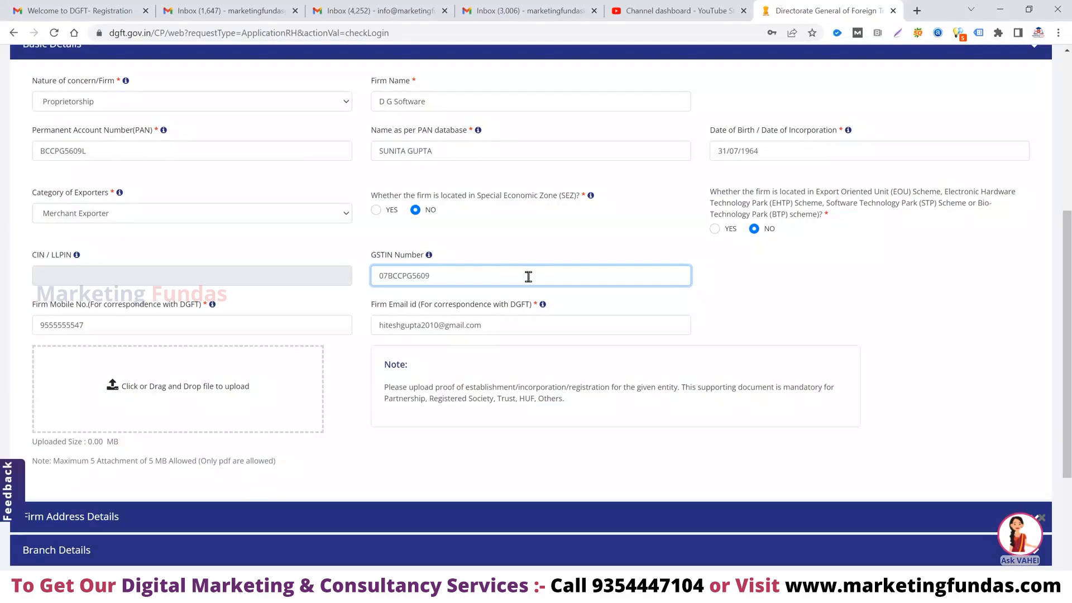
pyautogui.click(766, 301)
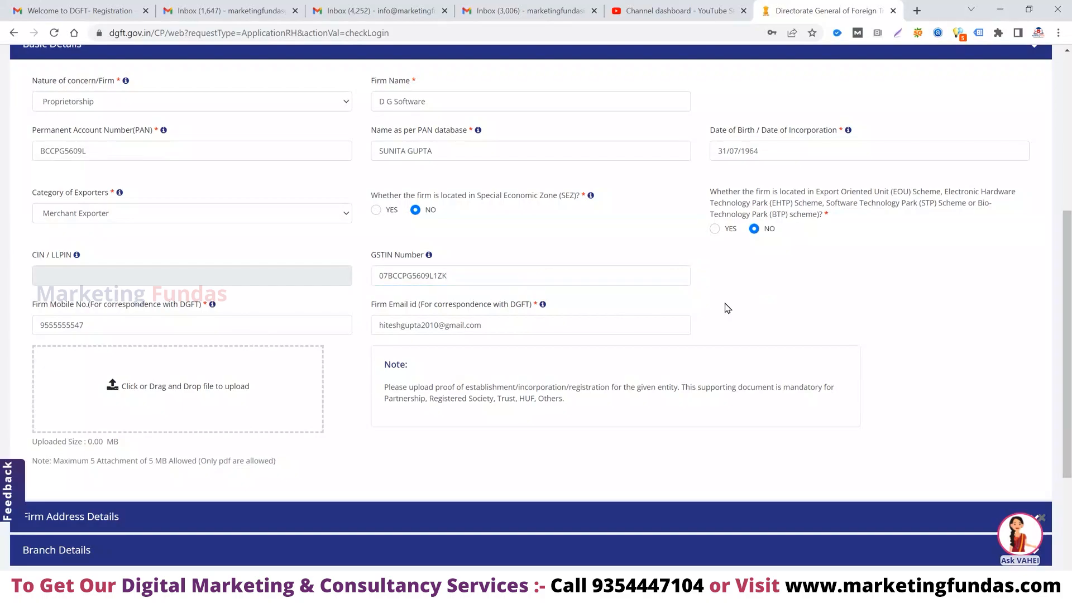
# - Select the PDF 'IMG_20200413_110505 (1)-converted' from Downloads as the proof document
pyautogui.scroll(-3, 727, 307)
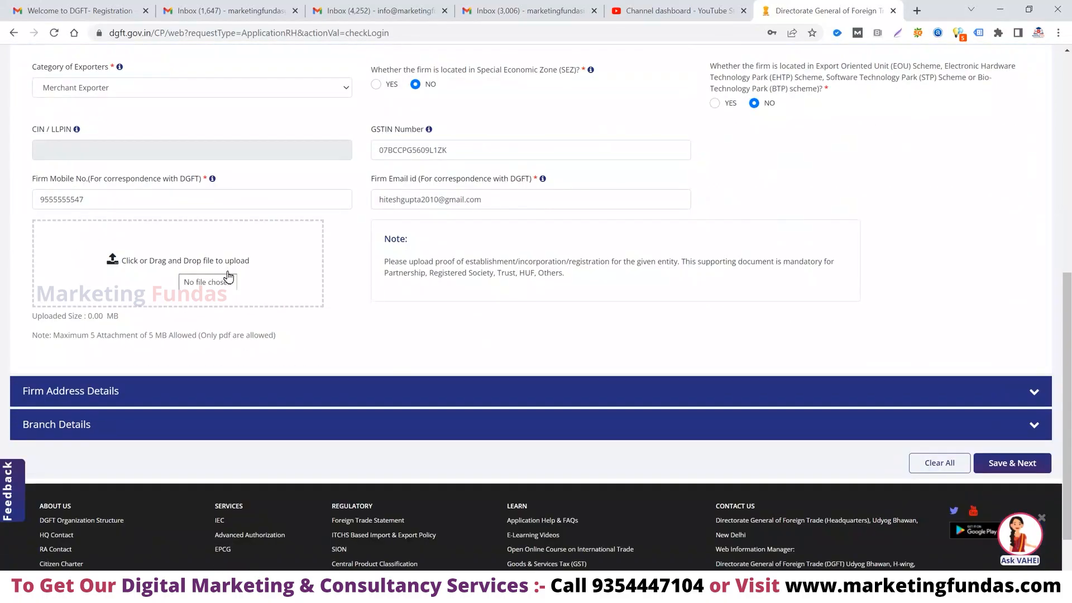
pyautogui.click(151, 265)
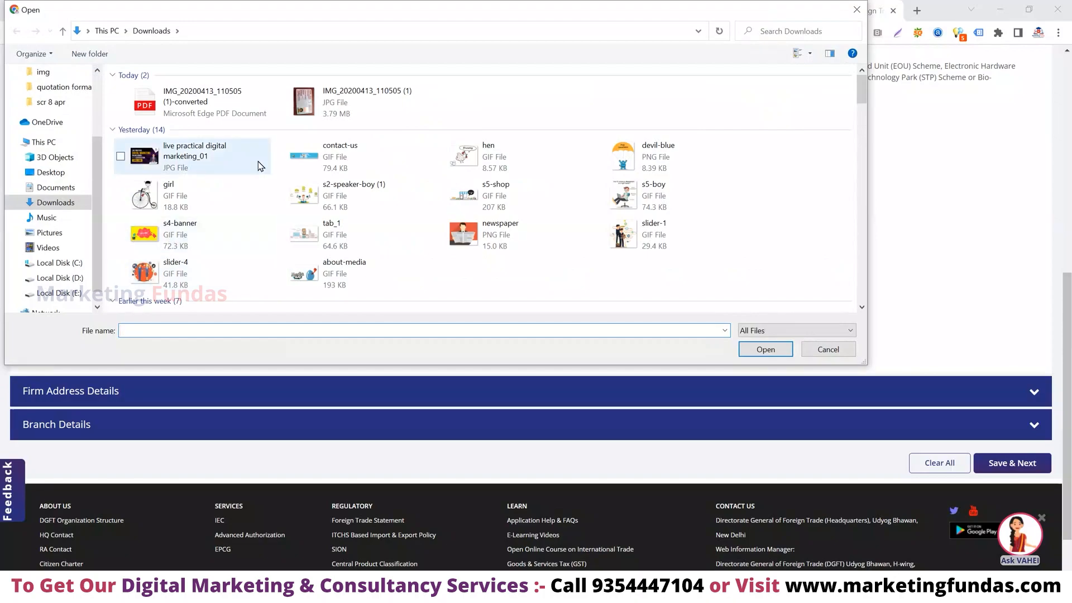
pyautogui.click(217, 108)
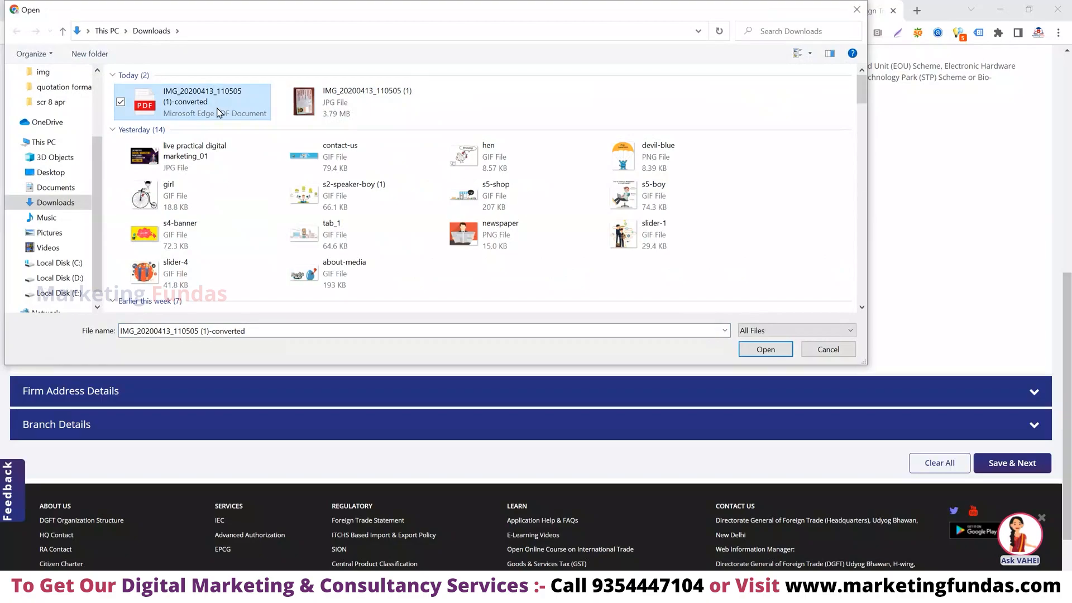